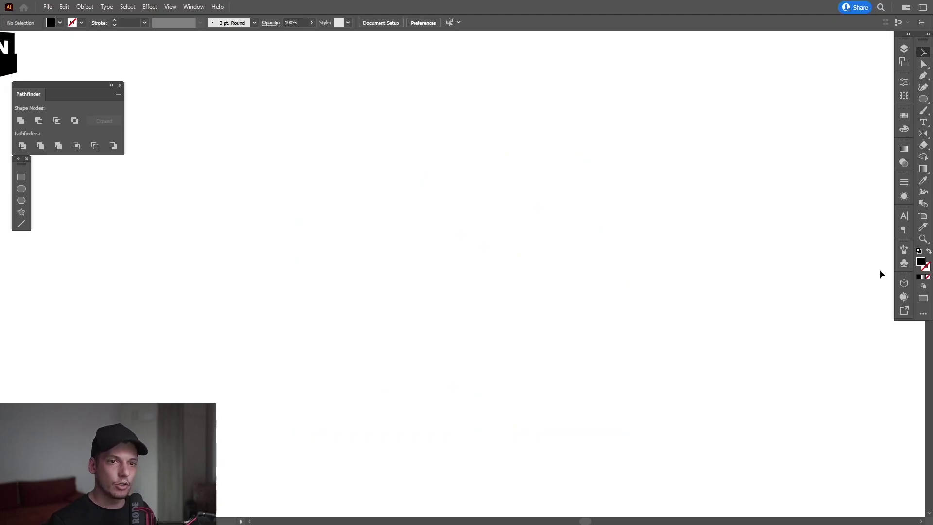
# Step: Set the drawing colours to no fill and a light grey stroke swatch
pyautogui.click(929, 251)
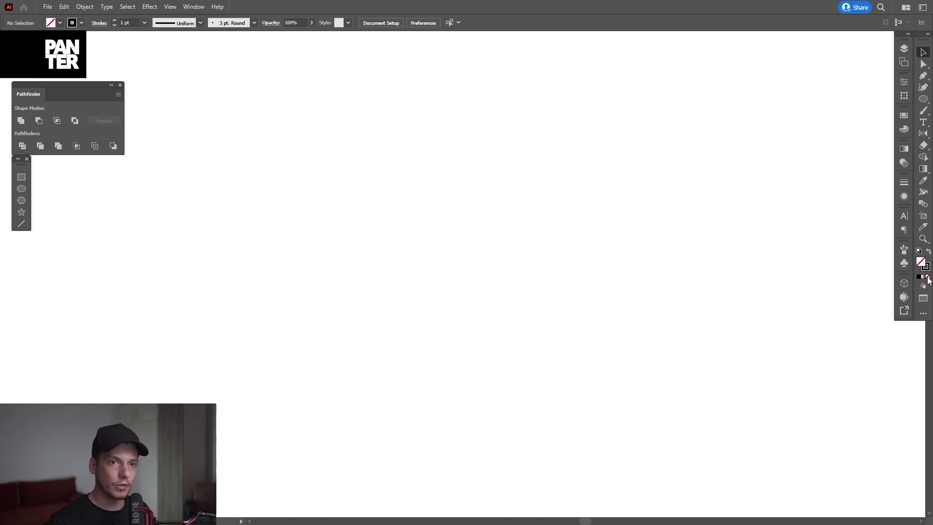
pyautogui.click(903, 129)
pyautogui.click(904, 115)
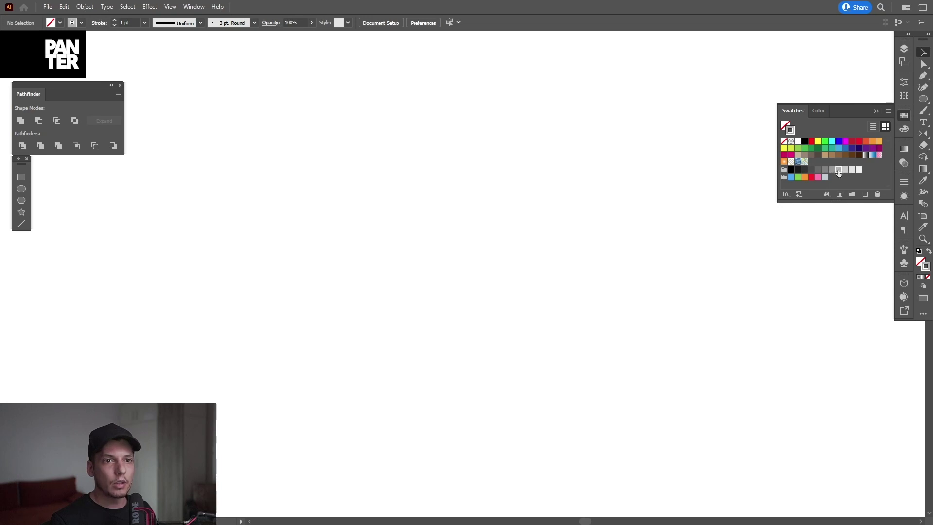
# Step: Draw a circle about 297 px wide and place copies centred on its topmost and bottommost points
pyautogui.click(924, 99)
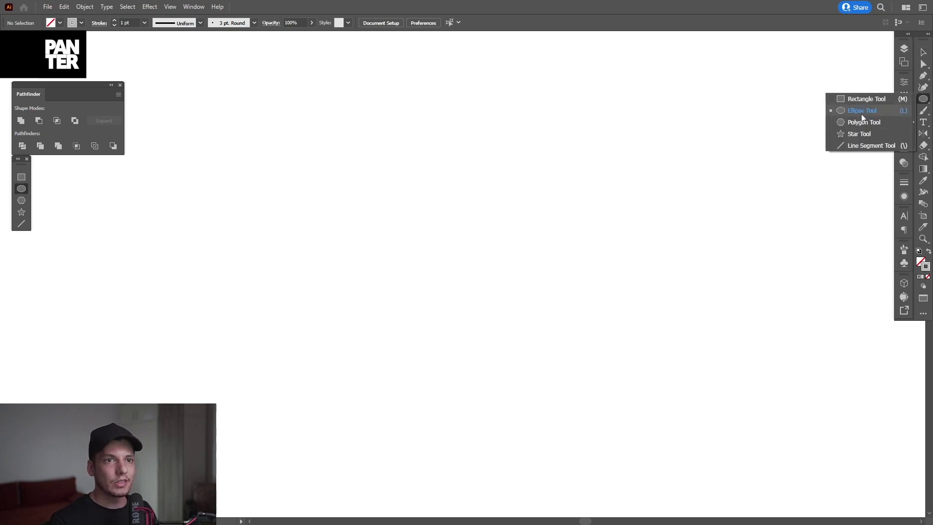
pyautogui.click(861, 111)
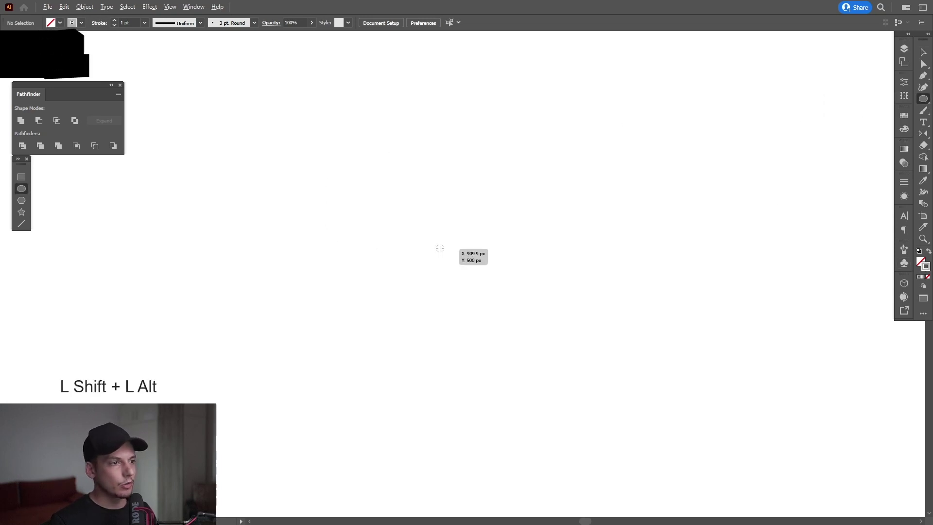
pyautogui.moveTo(460, 260); pyautogui.dragTo(521, 262)
pyautogui.press('v')
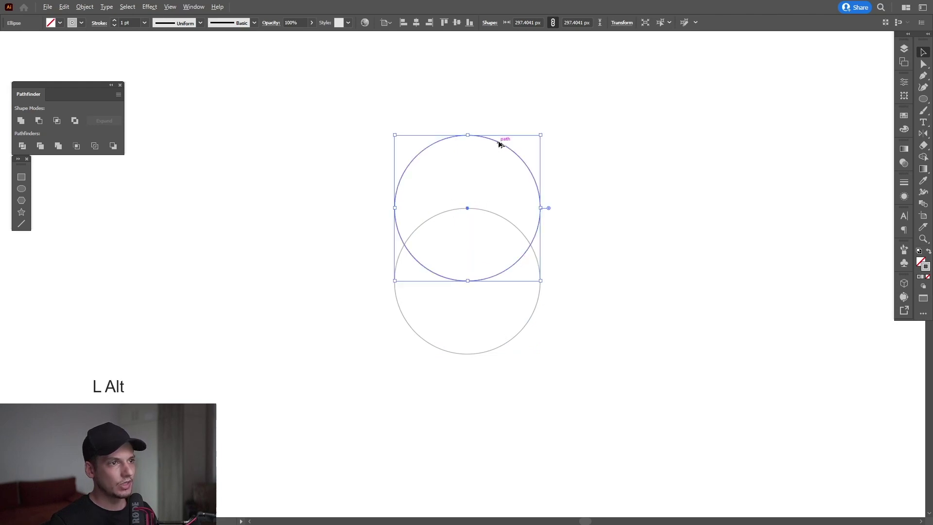
pyautogui.moveTo(501, 144); pyautogui.dragTo(491, 290)
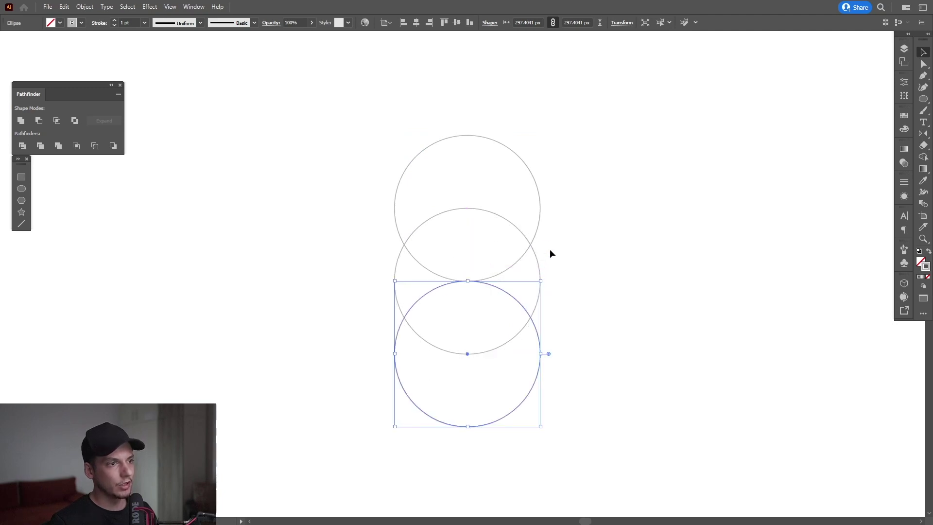
# Step: Rotate copies of the upper and lower circles by 60° around the middle circle's centre and repeat once for a six-circle ring
pyautogui.press('shift')
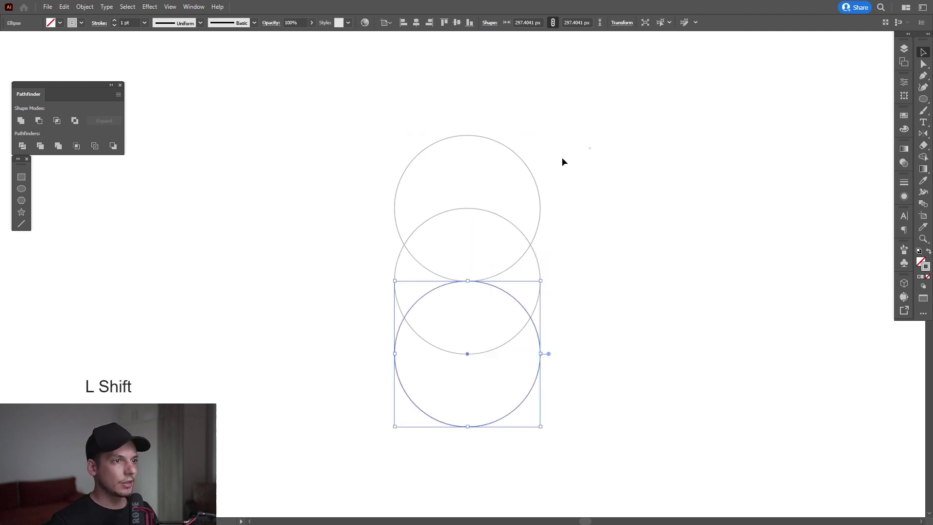
pyautogui.moveTo(424, 168); pyautogui.dragTo(425, 168)
pyautogui.moveTo(614, 112); pyautogui.dragTo(439, 171)
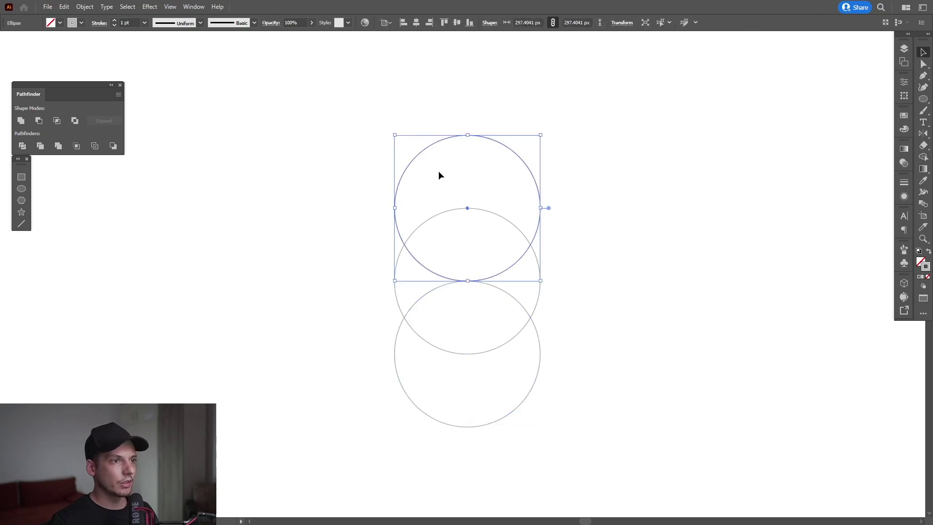
pyautogui.moveTo(545, 418); pyautogui.dragTo(406, 430)
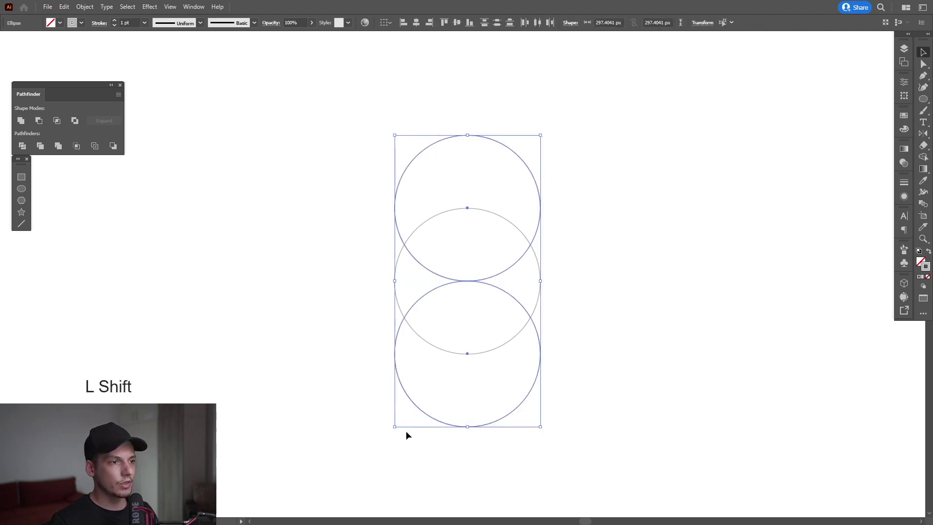
pyautogui.click(922, 135)
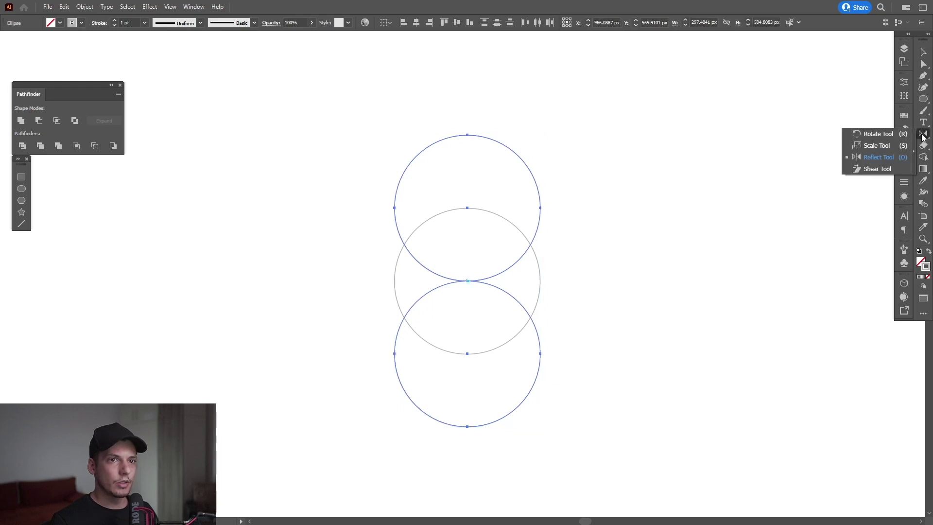
pyautogui.click(882, 136)
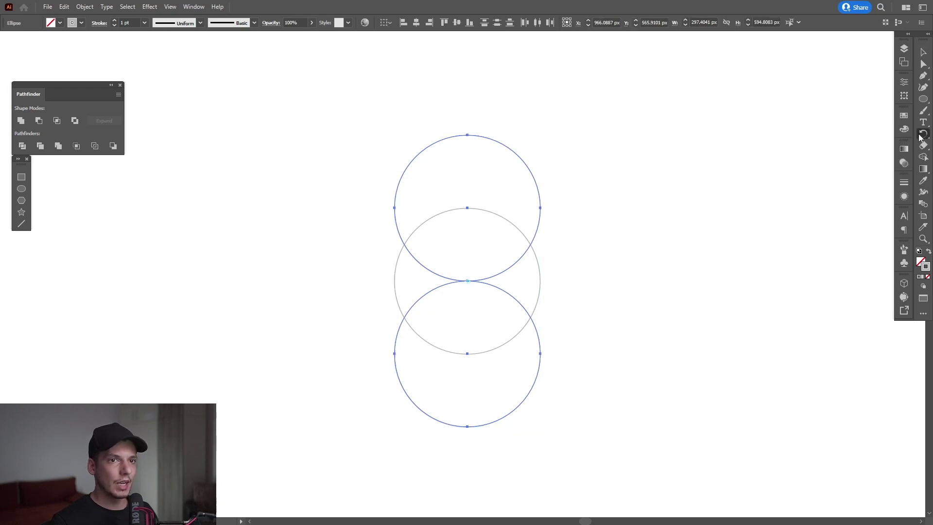
pyautogui.press('Return')
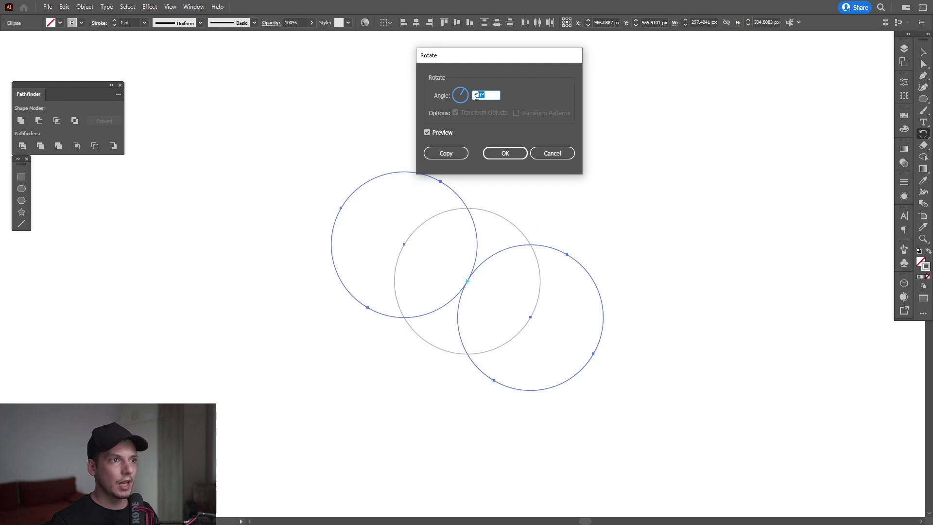
pyautogui.click(453, 155)
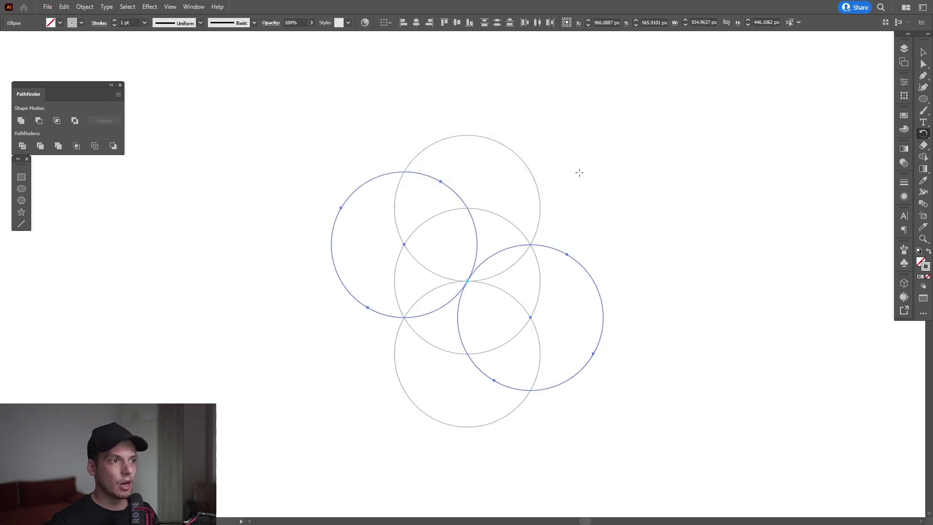
pyautogui.hotkey('ctrl', 'd')
# Step: Copy the ring's upper-right circle straight up by one radius and repeat the copy at 60° intervals around the pattern's centre
pyautogui.moveTo(672, 187); pyautogui.dragTo(562, 236)
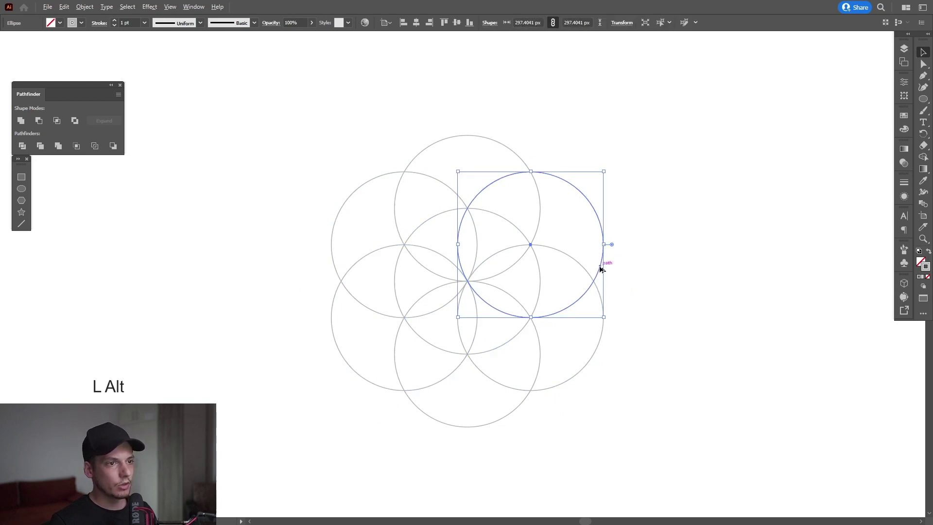
pyautogui.moveTo(601, 269); pyautogui.dragTo(601, 194)
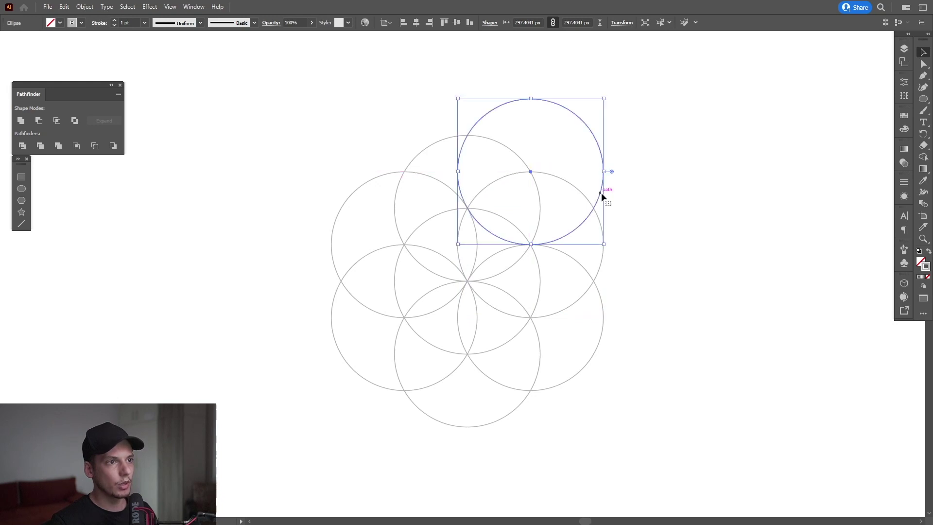
pyautogui.click(924, 134)
pyautogui.moveTo(530, 300); pyautogui.dragTo(467, 280)
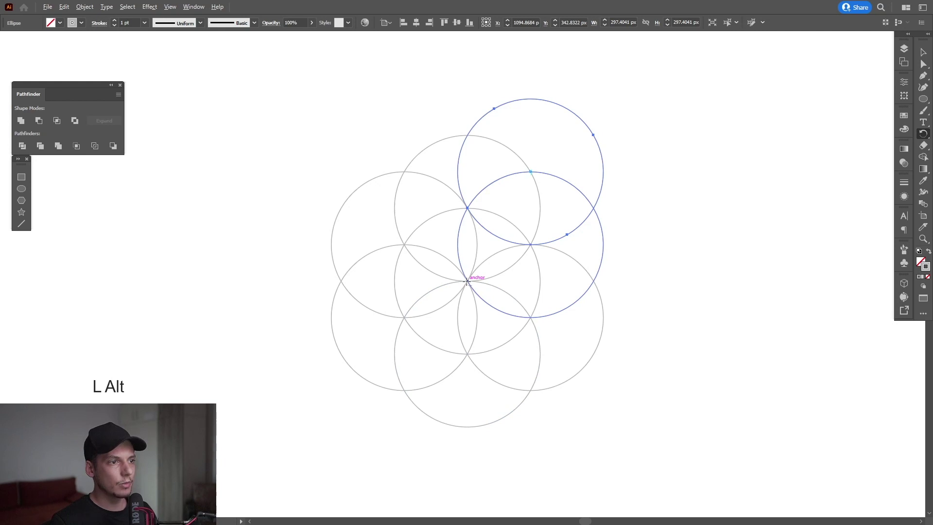
pyautogui.keyDown('alt'); pyautogui.click(467, 280); pyautogui.keyUp('alt')
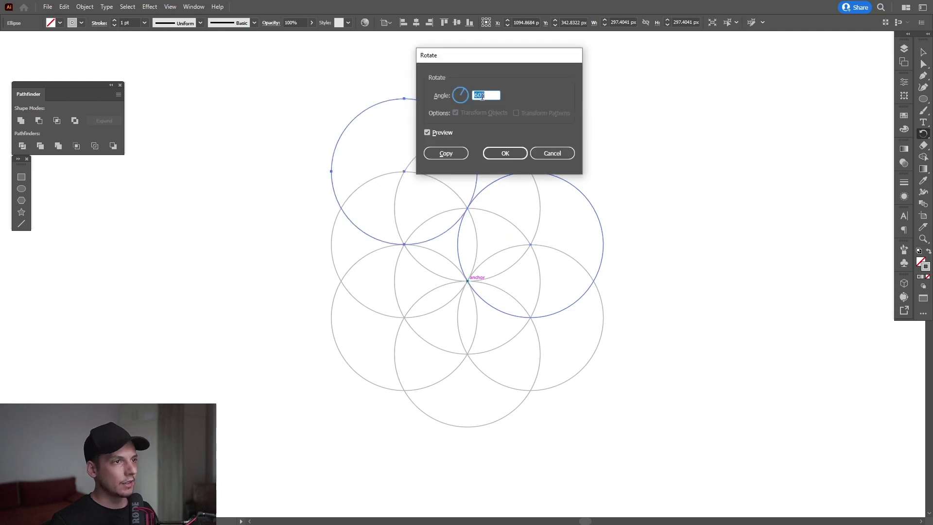
pyautogui.click(455, 154)
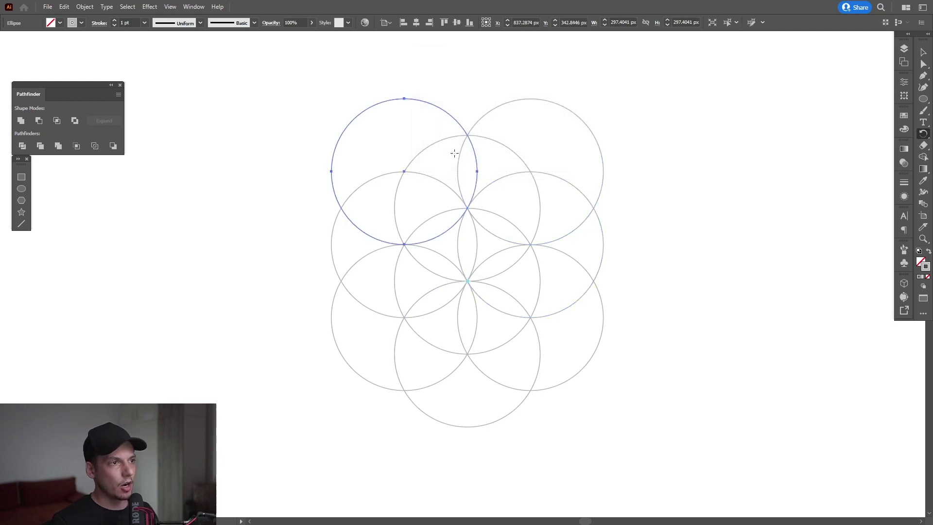
pyautogui.hotkey('ctrl', 'd')
pyautogui.hotkey('ctrl', 'd')
pyautogui.hotkey('ctrl', 'd')
pyautogui.hotkey('ctrl', 'd')
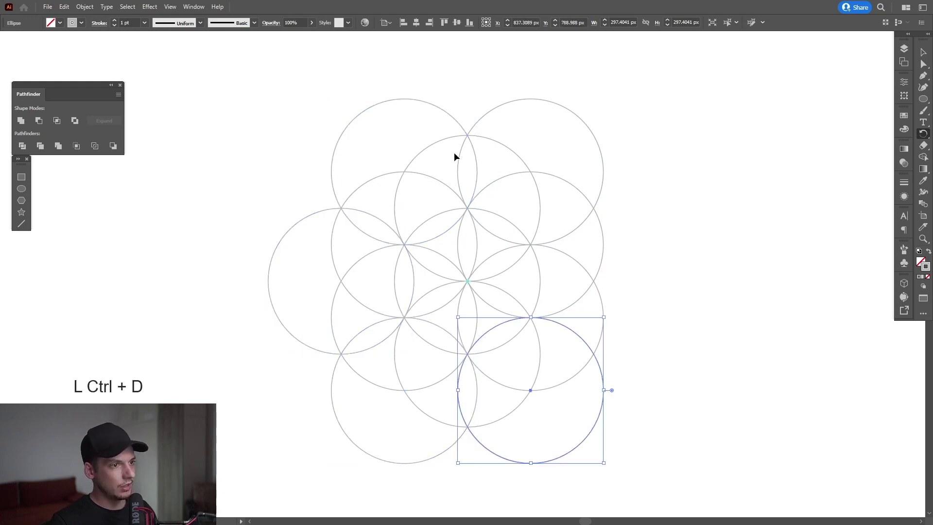
# Step: Copy the outermost right circle up by about 149 px and rotate five copies of it around the pattern's centre in 60° steps
pyautogui.press('v')
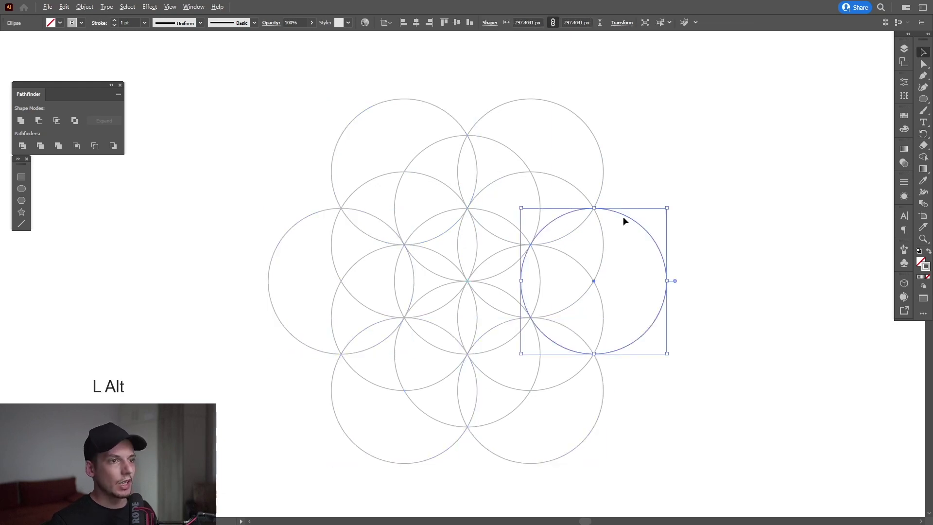
pyautogui.moveTo(627, 219); pyautogui.dragTo(627, 146)
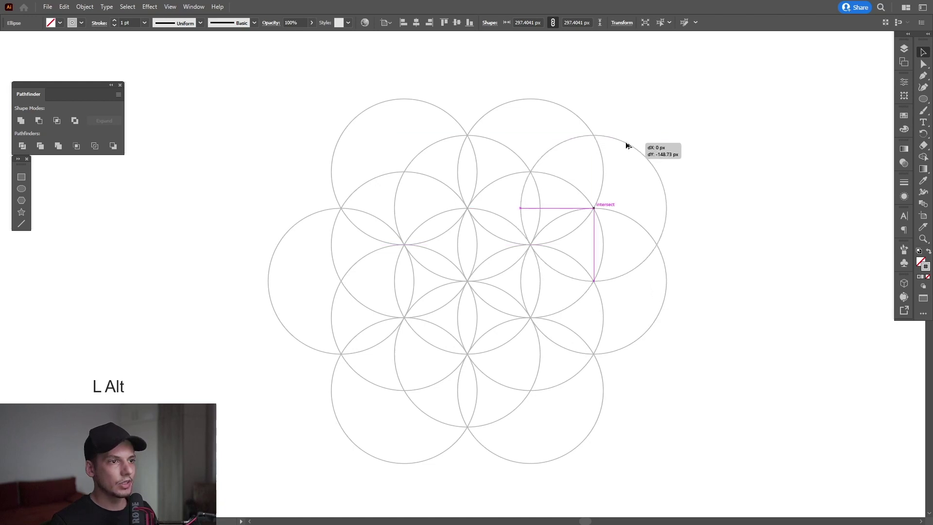
pyautogui.moveTo(627, 145); pyautogui.dragTo(626, 144)
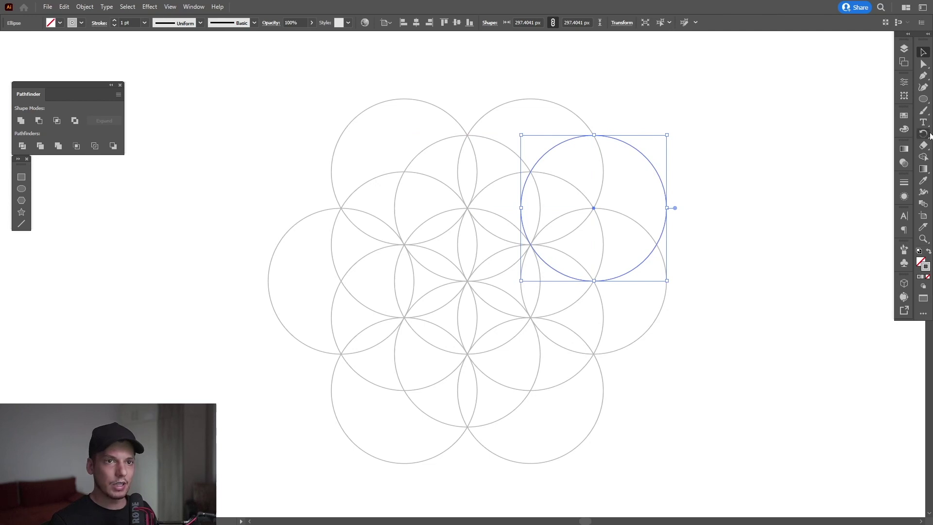
pyautogui.click(929, 135)
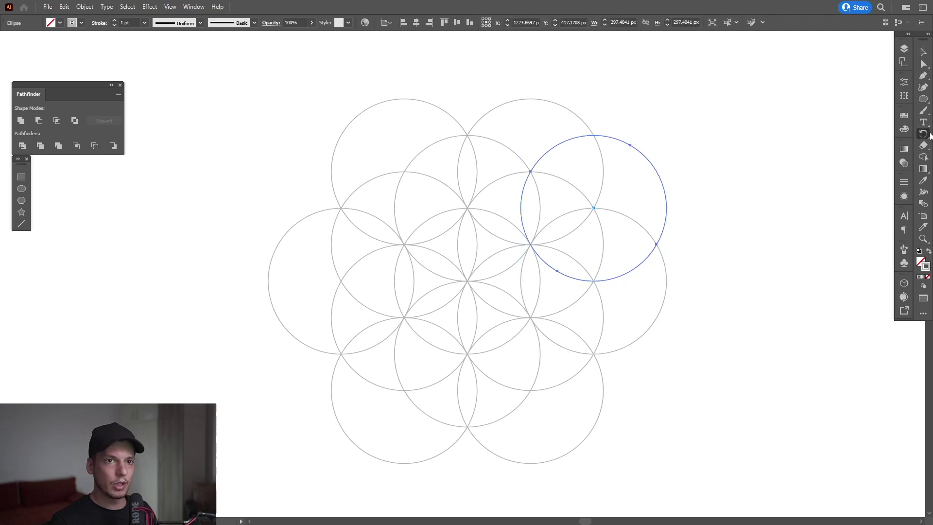
pyautogui.keyDown('alt'); pyautogui.click(467, 281); pyautogui.keyUp('alt')
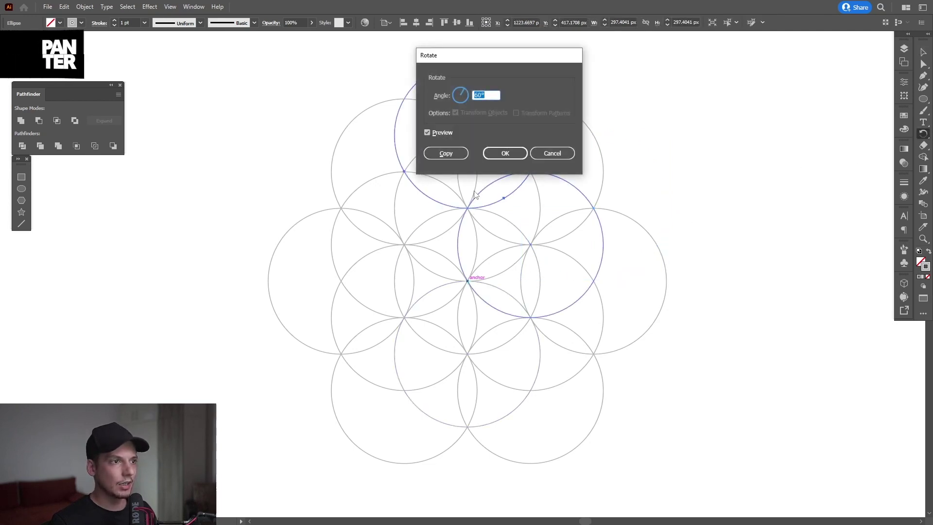
pyautogui.click(446, 153)
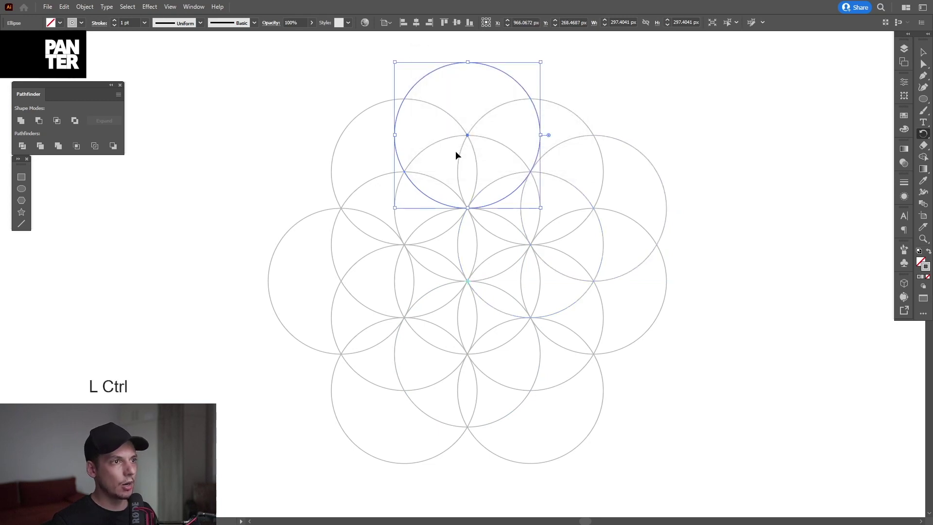
pyautogui.hotkey('ctrl', 'd')
pyautogui.hotkey('ctrl', 'd')
pyautogui.hotkey('ctrl', 'd')
pyautogui.hotkey('ctrl', 'd')
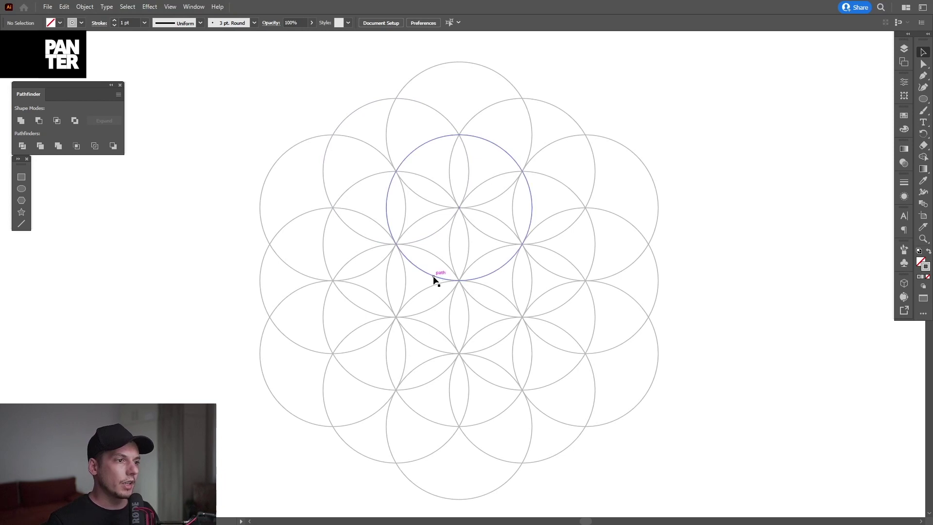
# Step: Select three overlapping circles running diagonally from the upper left to the centre right and set their stroke weight to 8 pt
pyautogui.click(433, 275)
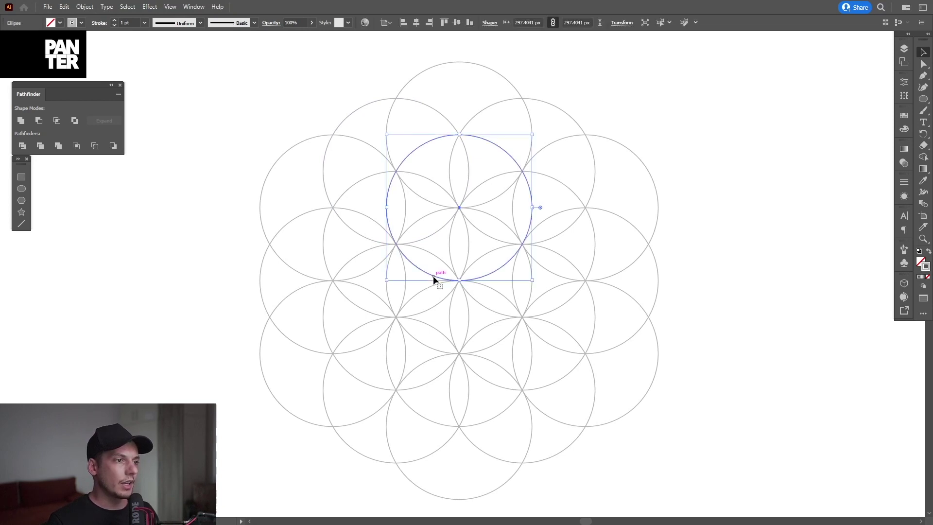
pyautogui.keyDown('shift'); pyautogui.click(448, 246); pyautogui.keyUp('shift')
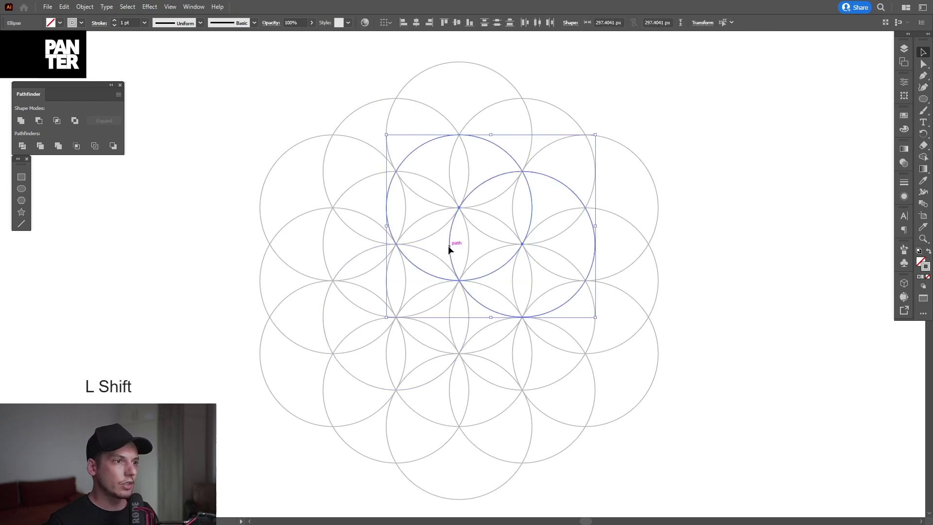
pyautogui.keyDown('shift'); pyautogui.click(469, 162); pyautogui.keyUp('shift')
pyautogui.click(130, 21)
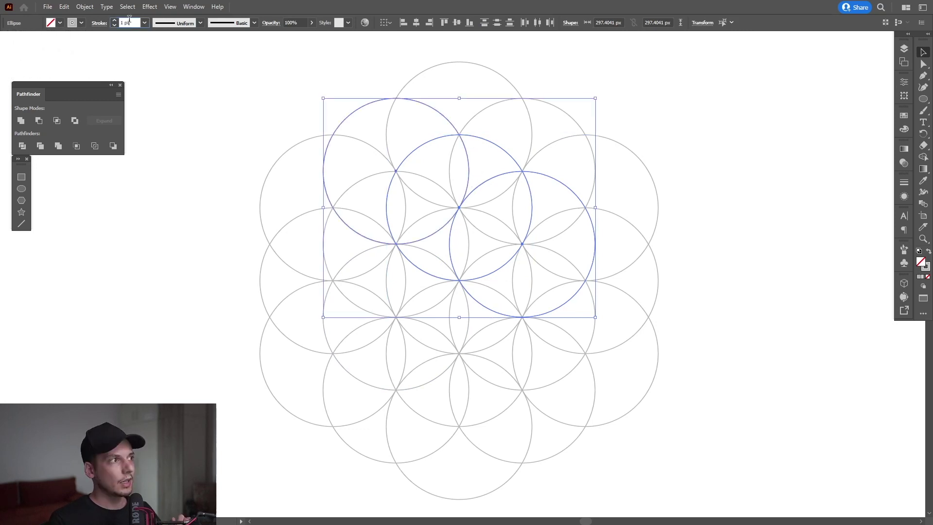
pyautogui.scroll(3, 129, 20)
pyautogui.press('Up')
pyautogui.press('Up')
pyautogui.press('Up')
pyautogui.press('Up')
pyautogui.press('Up')
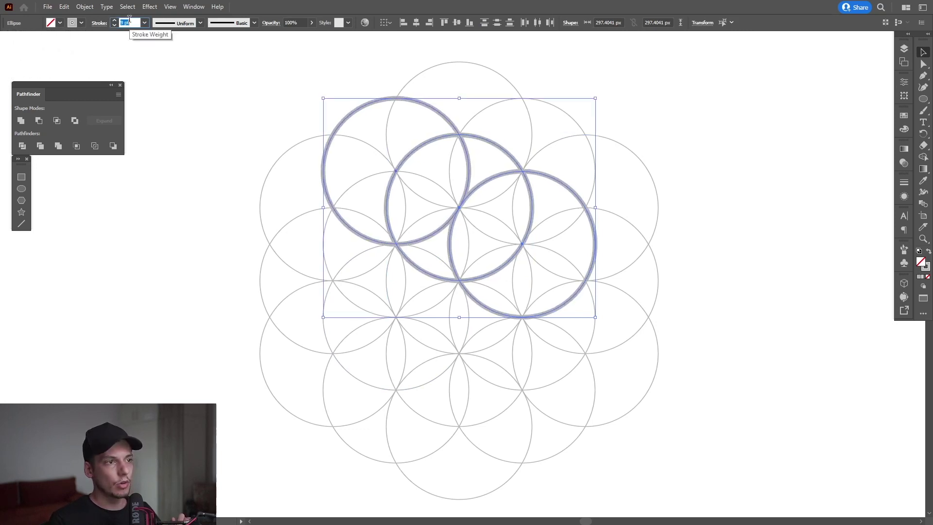
pyautogui.press('Return')
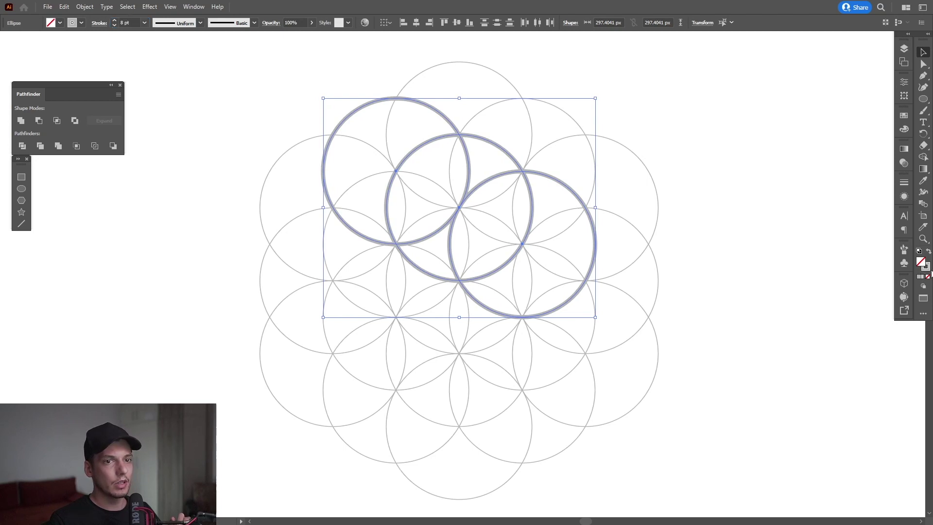
# Step: Recolour the strokes of the three selected circles with a dark grey swatch
pyautogui.click(930, 271)
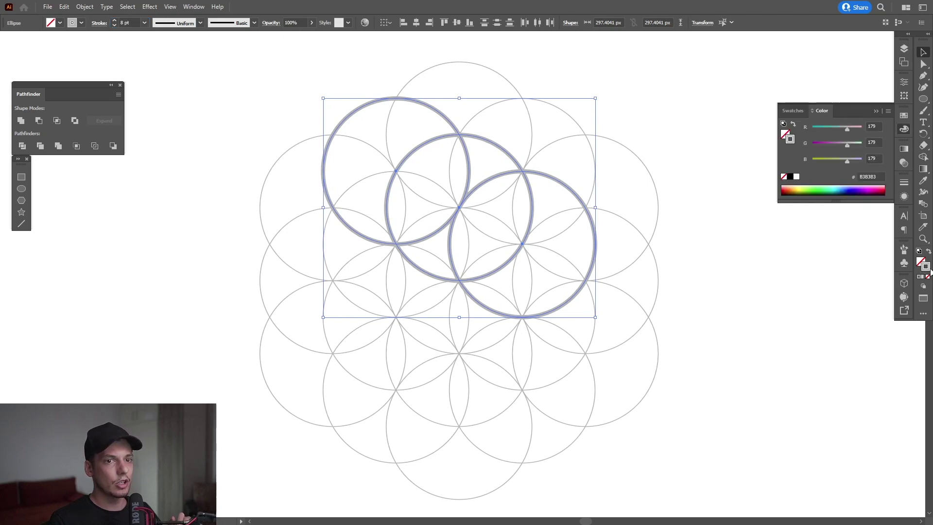
pyautogui.click(791, 176)
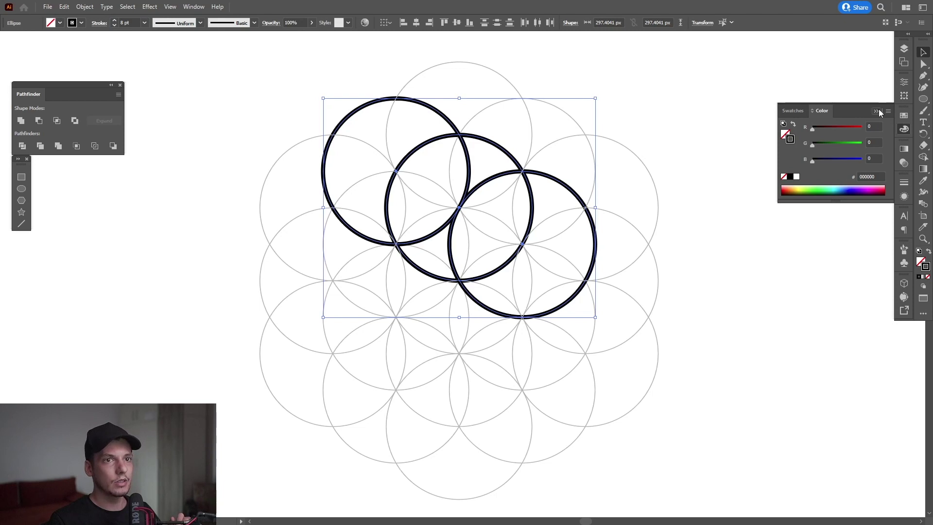
pyautogui.click(904, 115)
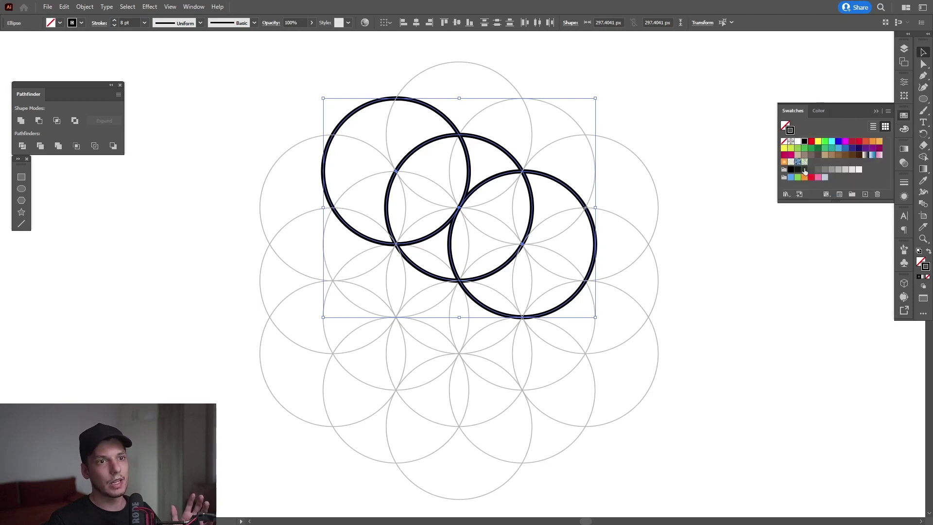
pyautogui.click(804, 169)
pyautogui.click(873, 110)
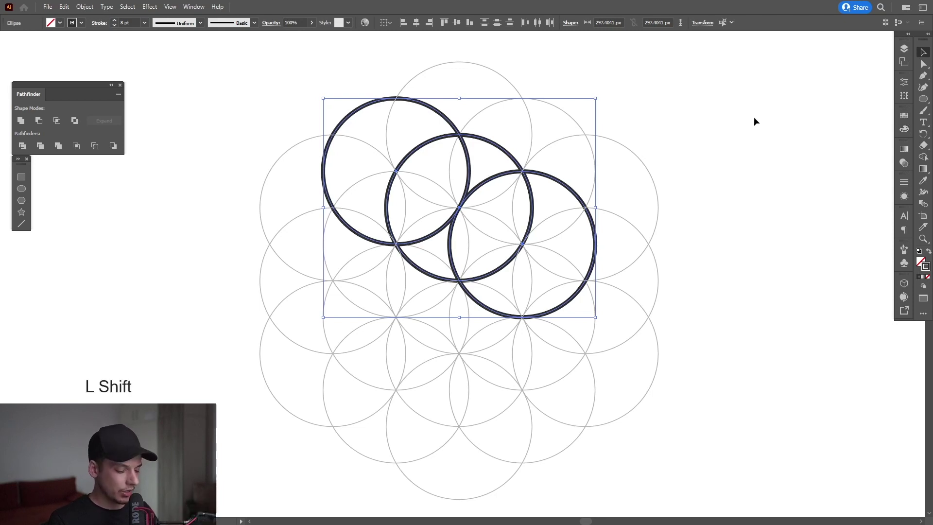
# Step: With the Shape Builder, erase the lower-right circle, the middle circle's adjoining regions and the upper-left circle's outer crescent, leaving the petal pieces
pyautogui.hotkey('shift', 'm')
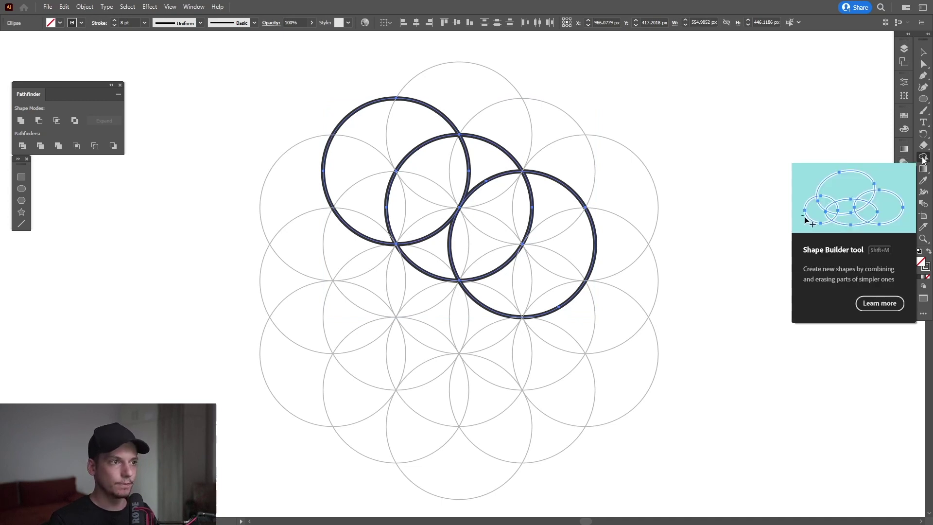
pyautogui.moveTo(542, 303); pyautogui.dragTo(518, 245)
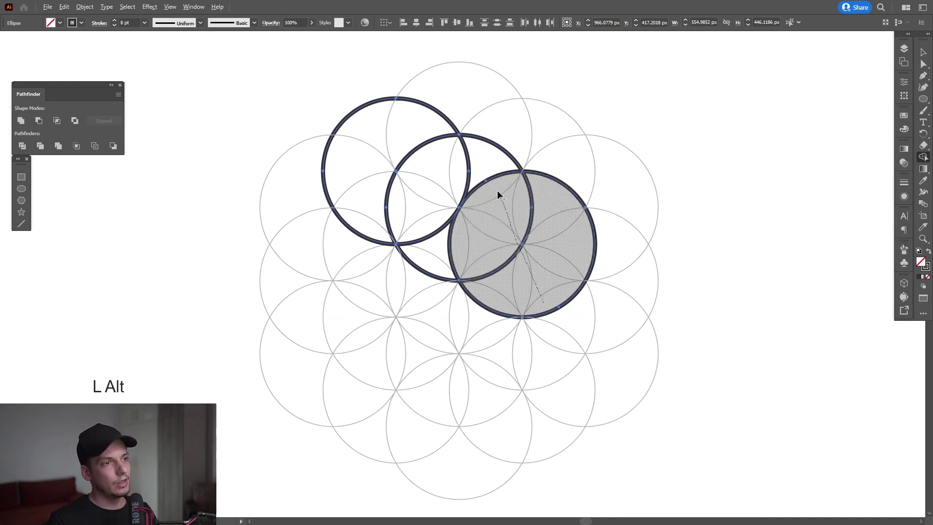
pyautogui.moveTo(498, 194); pyautogui.dragTo(491, 160)
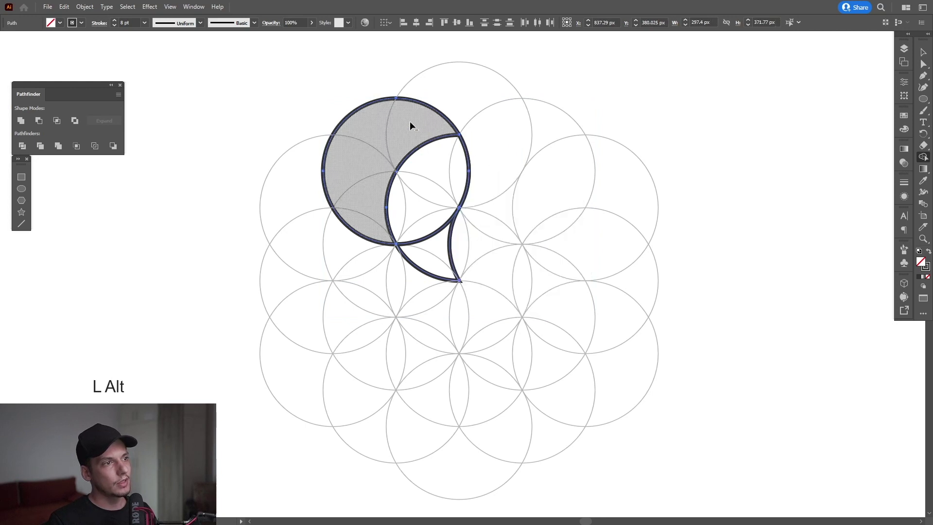
pyautogui.keyDown('alt'); pyautogui.click(389, 123); pyautogui.keyUp('alt')
pyautogui.press('v')
pyautogui.click(410, 69)
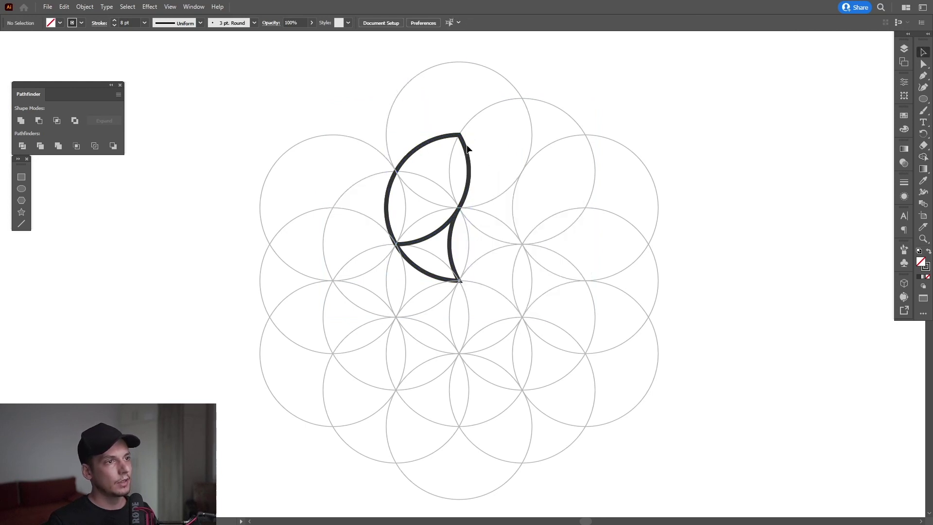
# Step: Merge the remaining dark-outlined pieces into a single curved petal shape and select it
pyautogui.moveTo(467, 152); pyautogui.dragTo(306, 137)
pyautogui.press('Delete')
pyautogui.click(399, 168)
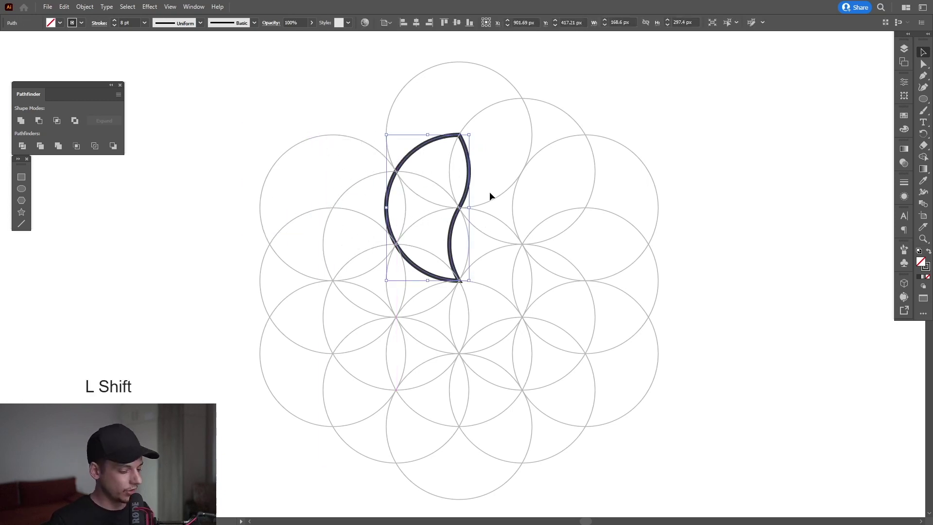
# Step: Swap the petal's stroke colour to its fill and delete all the thin construction circles, keeping only the petal
pyautogui.hotkey('shift', 'x')
pyautogui.moveTo(703, 176); pyautogui.dragTo(257, 429)
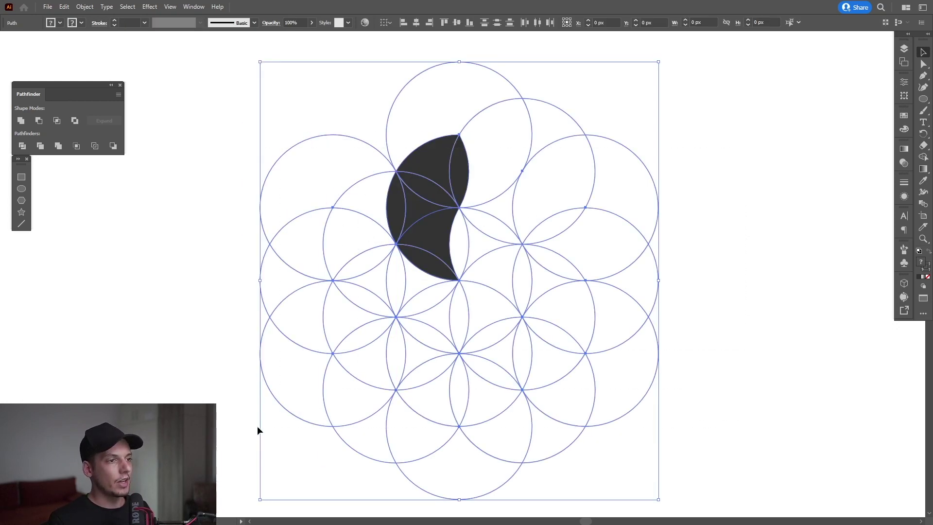
pyautogui.keyDown('shift'); pyautogui.click(431, 234); pyautogui.keyUp('shift')
pyautogui.press('Delete')
# Step: Swap the petal's fill back to a stroke and set the stroke weight to 24 pt
pyautogui.click(431, 235)
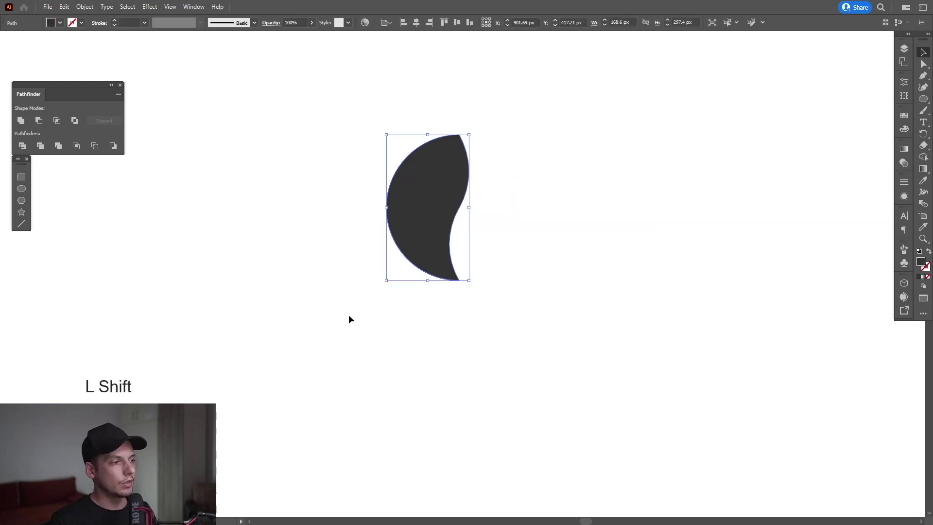
pyautogui.hotkey('shift', 'x')
pyautogui.click(648, 236)
pyautogui.scroll(3, 458, 135)
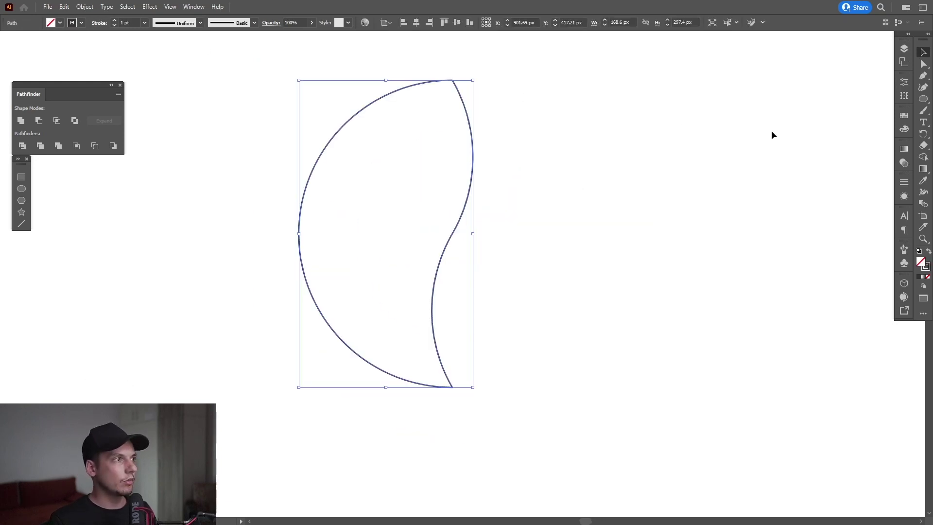
pyautogui.click(127, 23)
pyautogui.write('24')
pyautogui.press('Return')
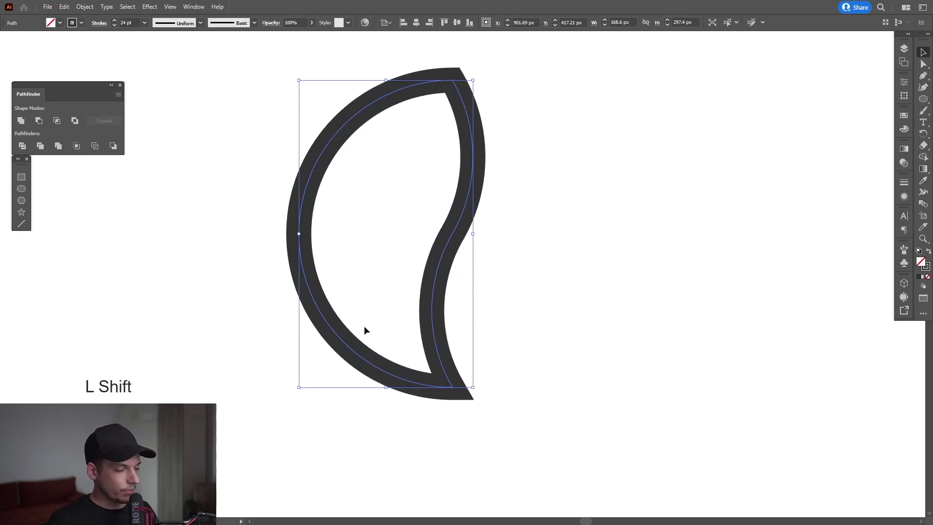
# Step: Use the Width tool to taper the petal's stroke to a point at its bottom anchor
pyautogui.hotkey('shift', 'w')
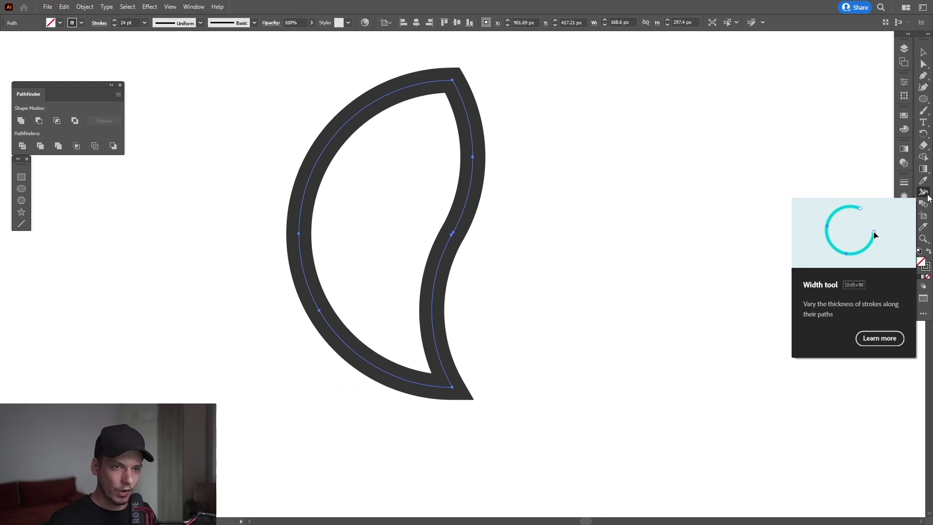
pyautogui.scroll(4, 438, 387)
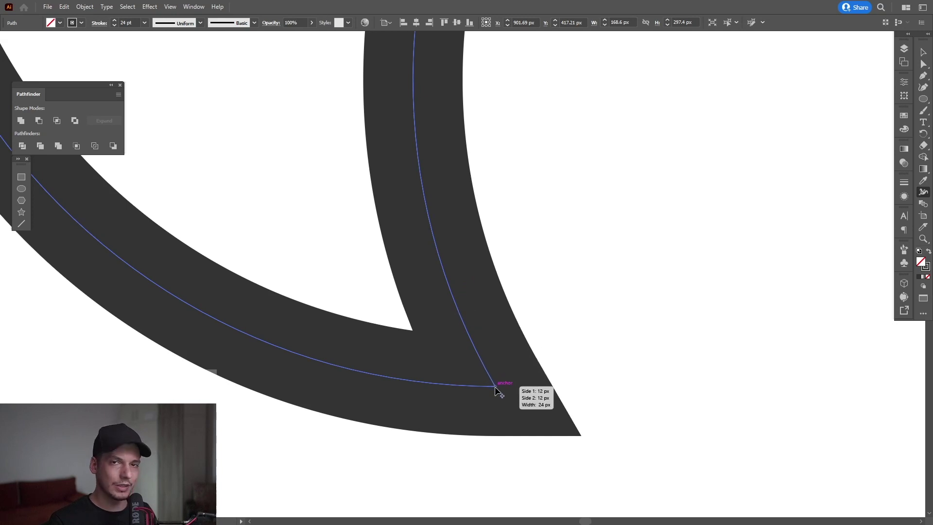
pyautogui.moveTo(495, 386)
pyautogui.mouseDown()
pyautogui.moveTo(577, 436)
pyautogui.moveTo(540, 408)
pyautogui.moveTo(570, 443)
pyautogui.moveTo(494, 384)
pyautogui.mouseUp()
pyautogui.press('v')
pyautogui.moveTo(515, 318); pyautogui.dragTo(520, 268)
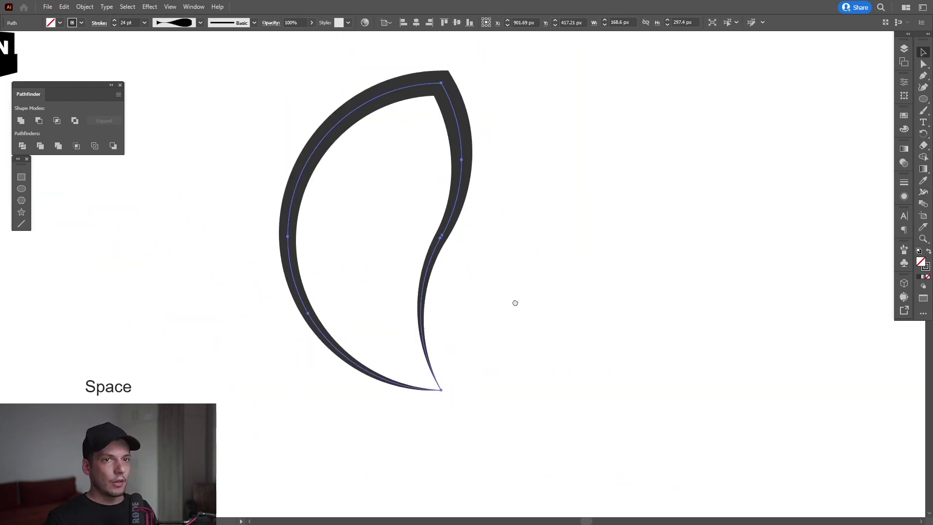
# Step: Rotate five copies of the tapered petal around its bottom tip in 60° steps to form a six-petal flower
pyautogui.click(924, 135)
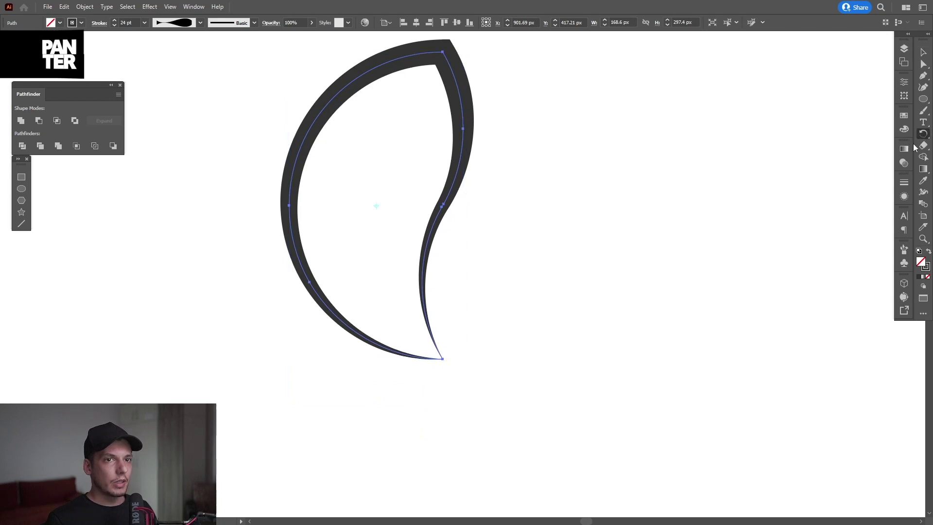
pyautogui.keyDown('alt'); pyautogui.click(443, 359); pyautogui.keyUp('alt')
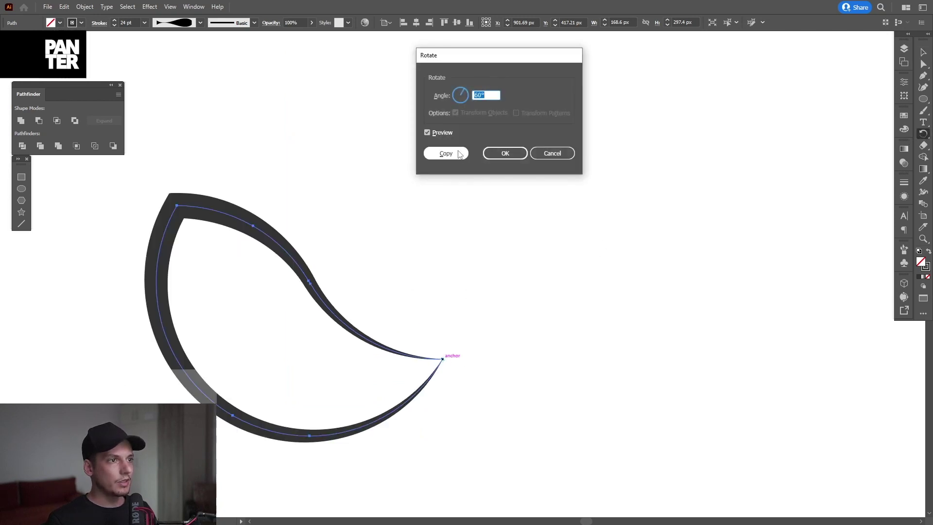
pyautogui.click(460, 154)
pyautogui.hotkey('ctrl', 'd')
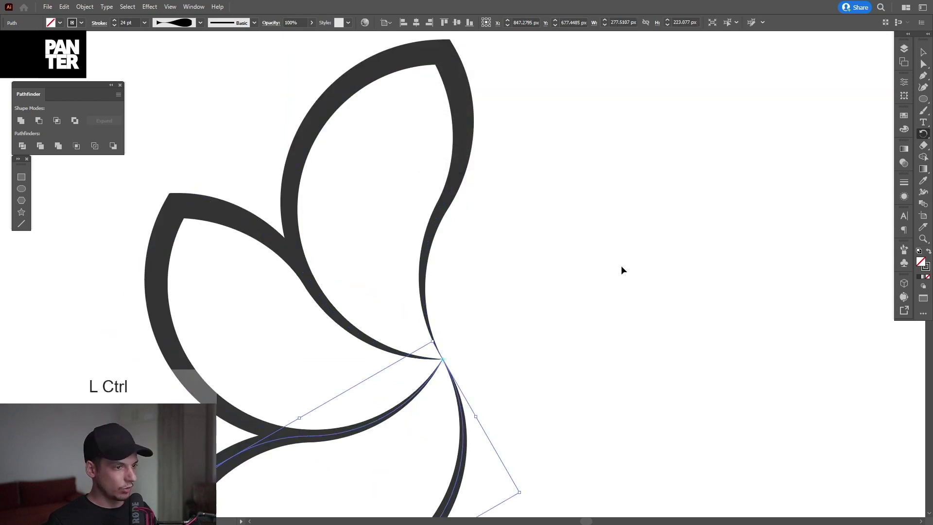
pyautogui.hotkey('ctrl', 'd')
pyautogui.hotkey('ctrl', 'd')
pyautogui.hotkey('ctrl', 'd')
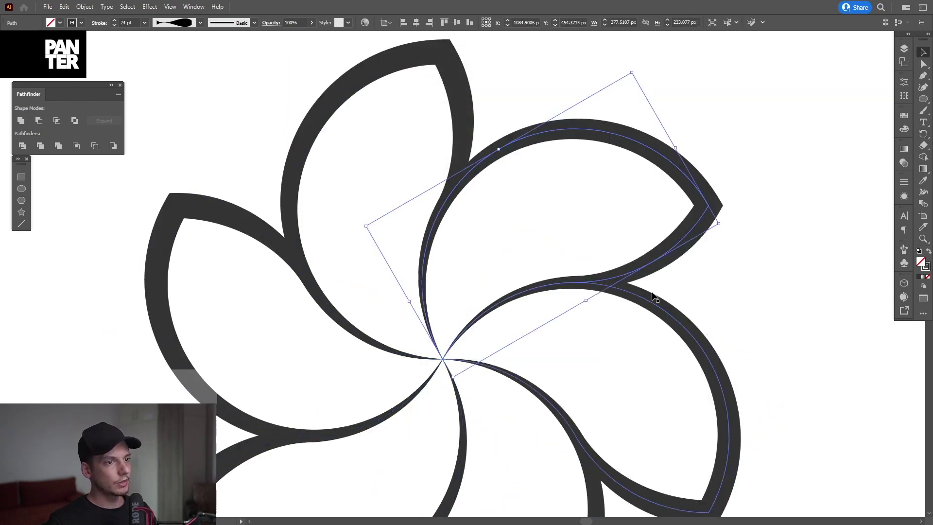
# Step: Group all six petals and scale the flower down to about 527 px wide
pyautogui.moveTo(719, 246); pyautogui.dragTo(388, 432)
pyautogui.rightClick(398, 267)
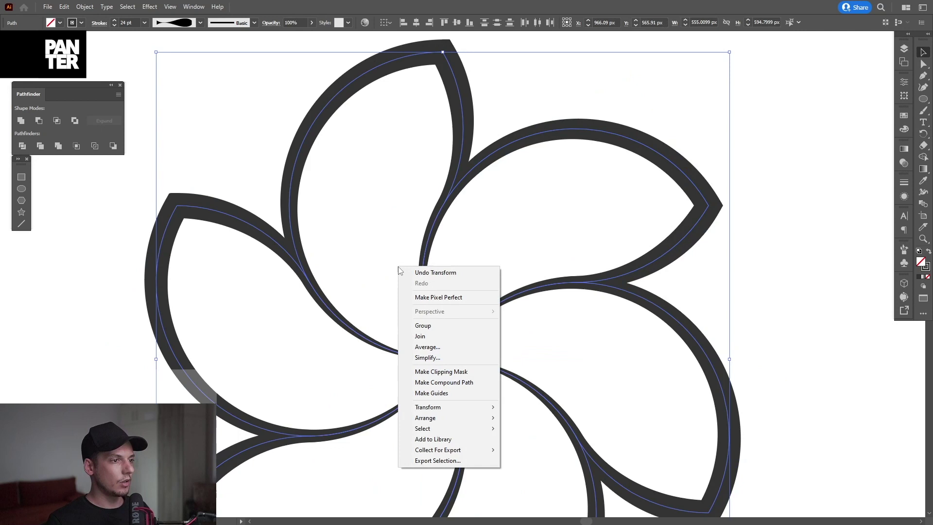
pyautogui.click(435, 331)
pyautogui.moveTo(727, 356); pyautogui.dragTo(651, 356)
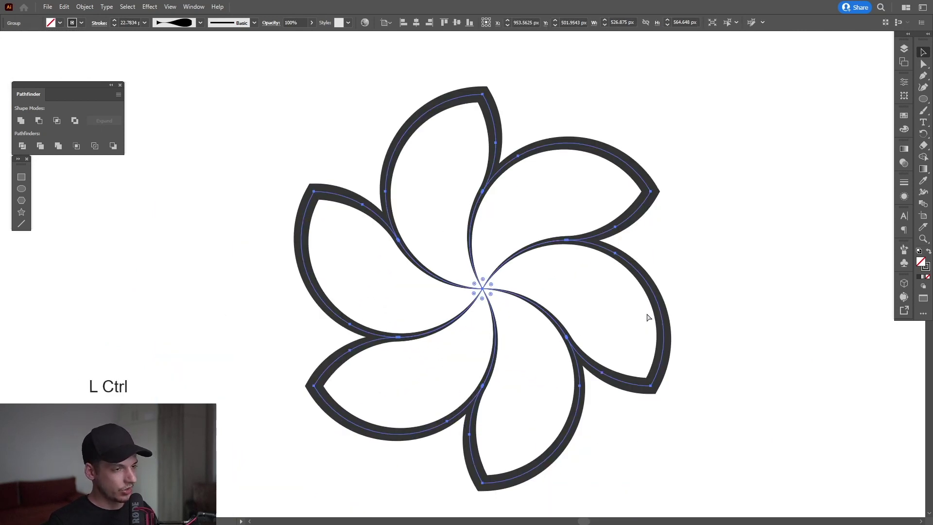
# Step: Duplicate the flower in place and shrink the copy about its centre to about 285 × 310 px, with Scale Strokes & Effects enabled
pyautogui.click(67, 7)
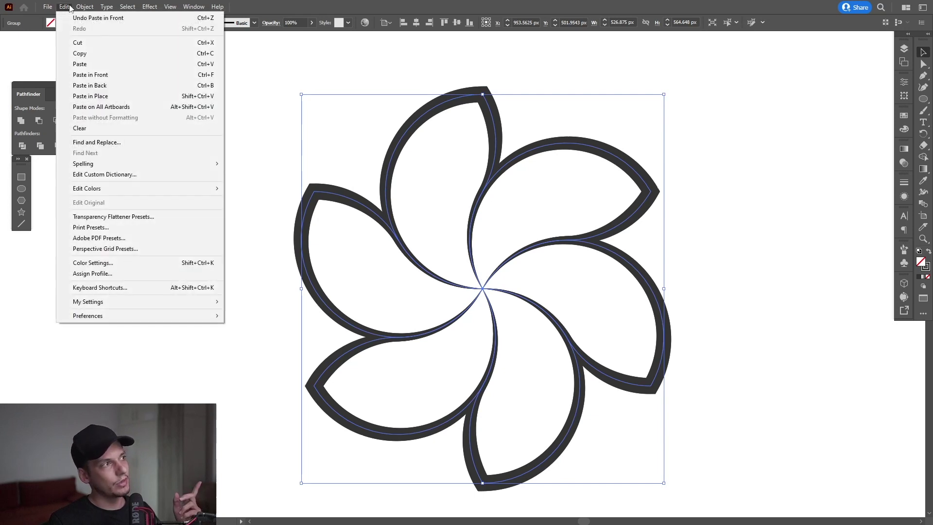
pyautogui.click(564, 5)
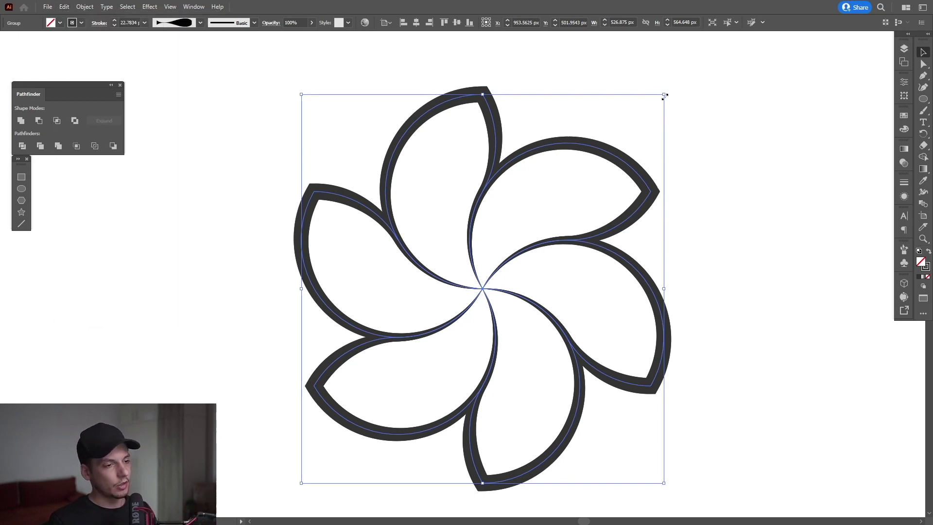
pyautogui.moveTo(665, 96); pyautogui.dragTo(591, 156)
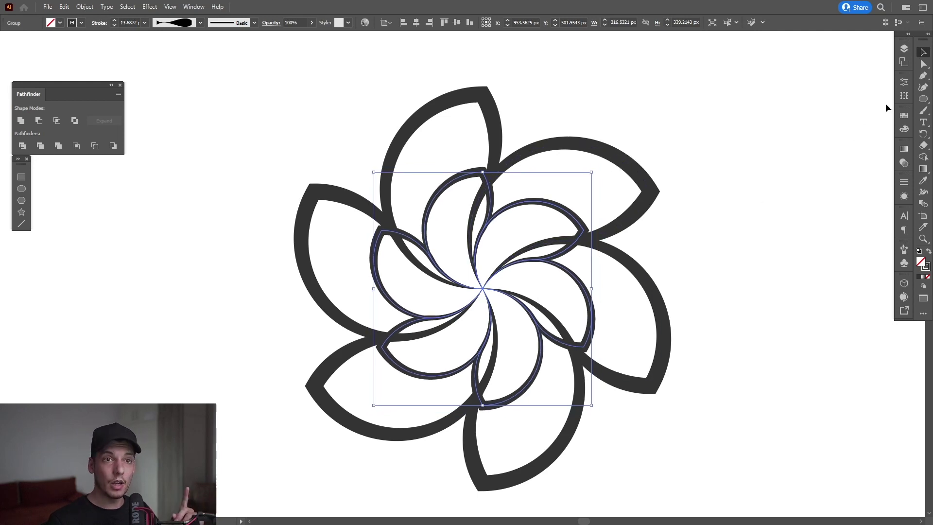
pyautogui.click(904, 97)
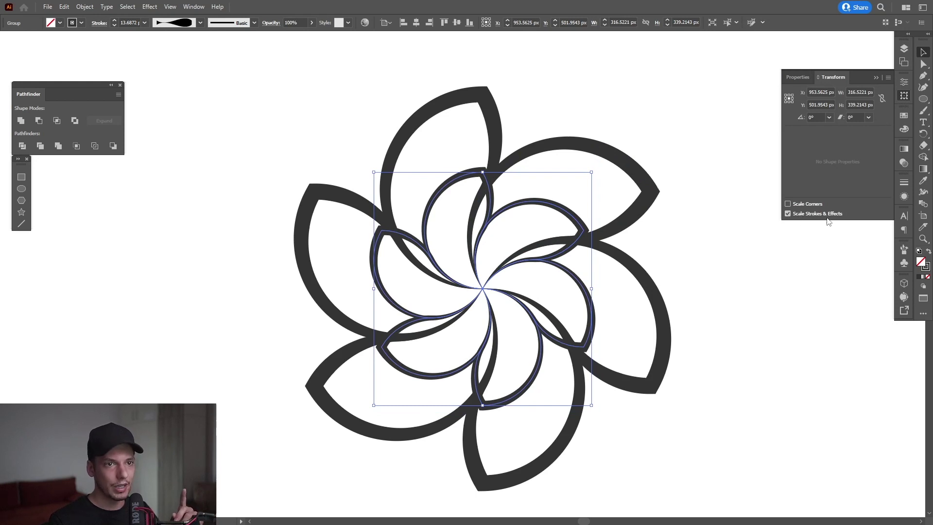
pyautogui.moveTo(594, 164); pyautogui.dragTo(604, 180)
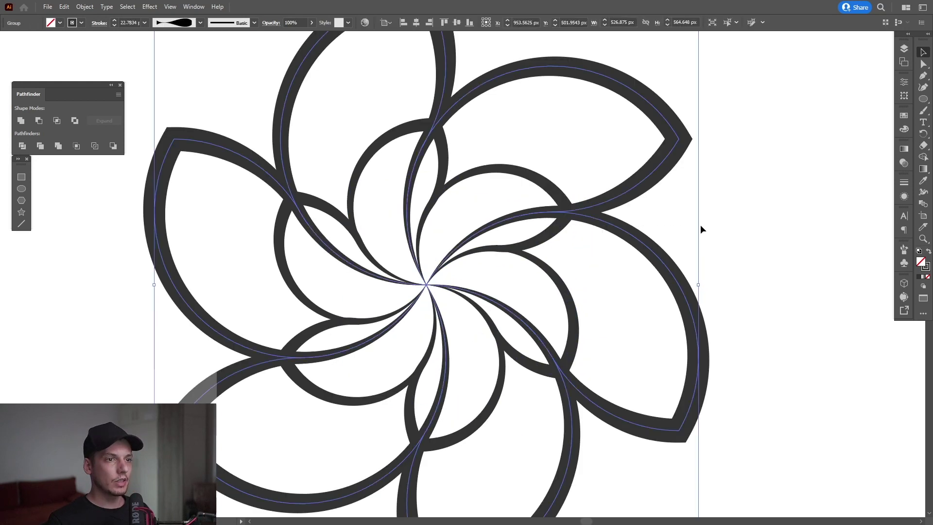
# Step: Expand the appearance of the large outer flower and unite its overlapping parts into one shape
pyautogui.click(86, 6)
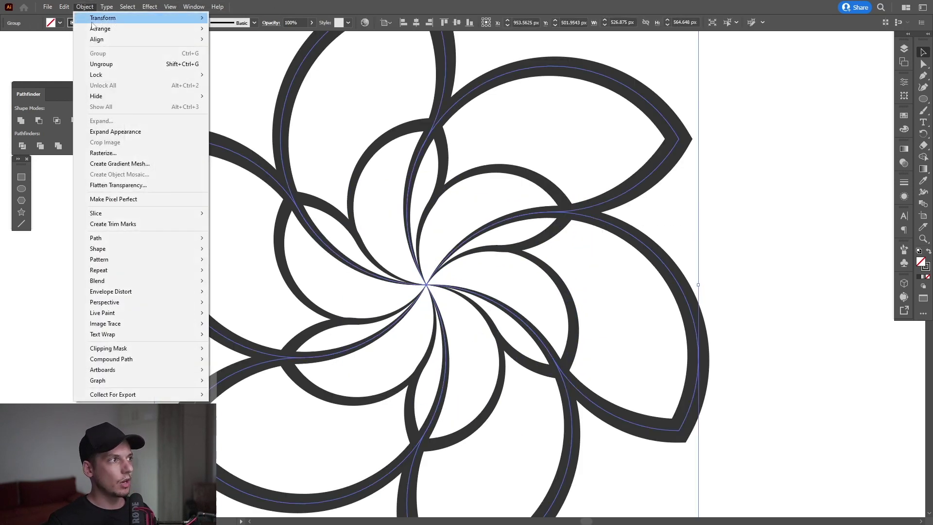
pyautogui.click(116, 132)
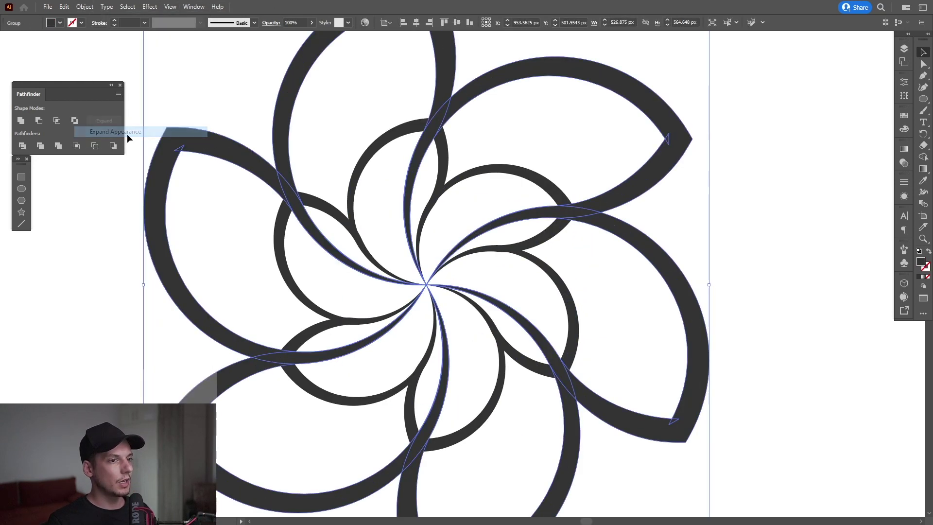
pyautogui.click(20, 124)
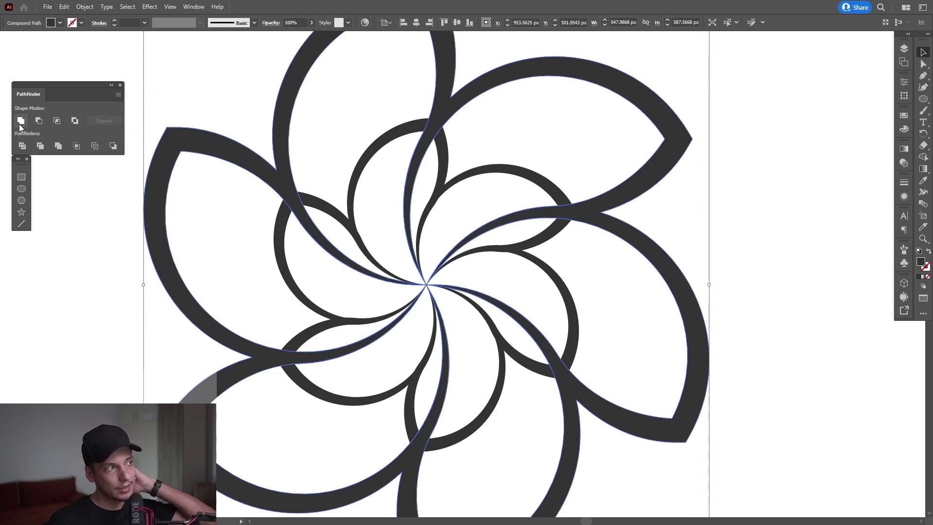
pyautogui.click(188, 7)
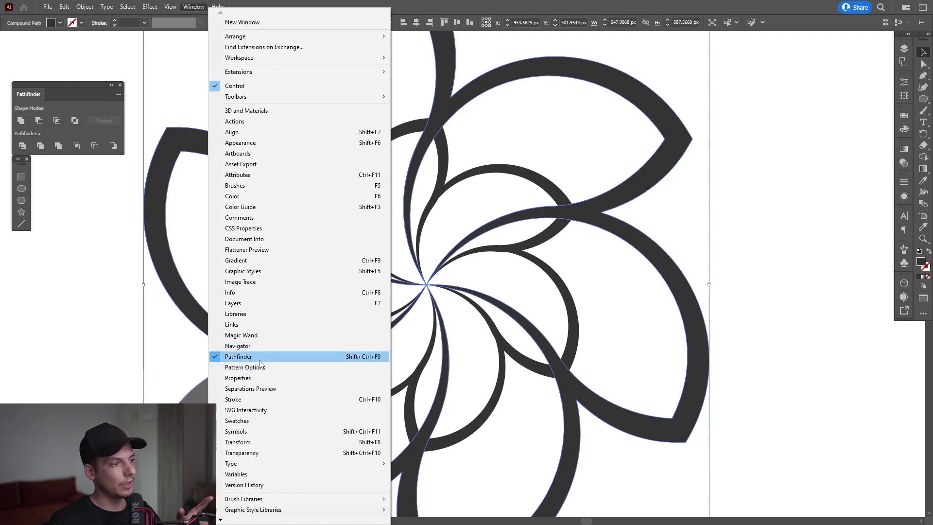
pyautogui.moveTo(597, 182); pyautogui.dragTo(614, 203)
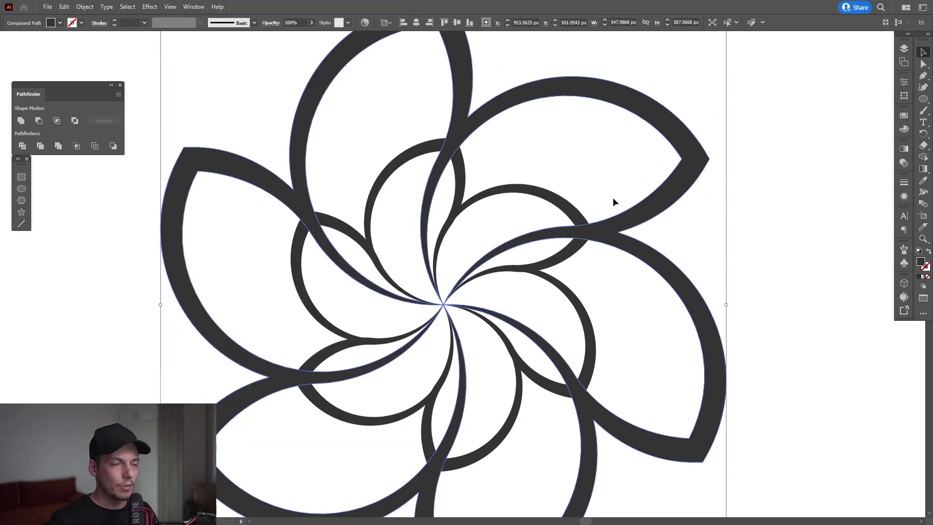
# Step: Knife through each of the outer flower's six arms where they cross the small flower's petal tips
pyautogui.click(923, 227)
pyautogui.scroll(1, 505, 459)
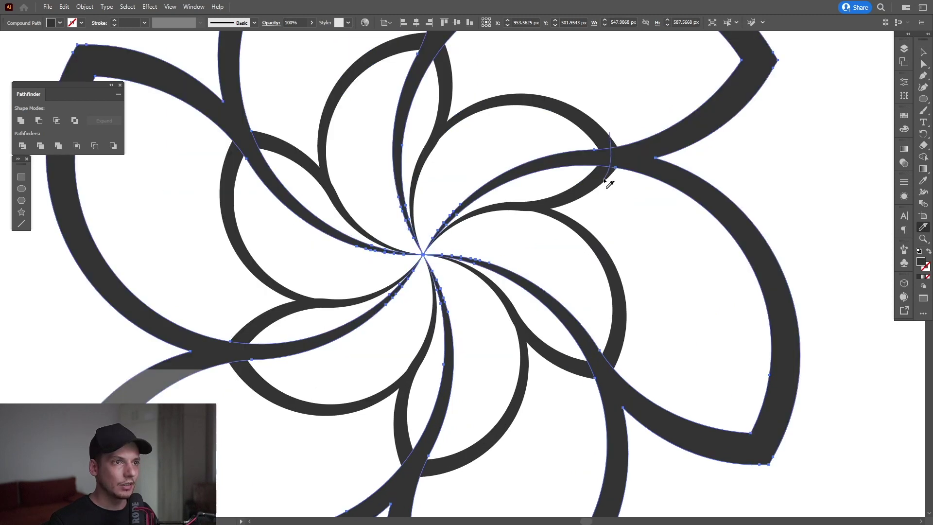
pyautogui.moveTo(604, 181); pyautogui.dragTo(604, 182)
pyautogui.moveTo(625, 249); pyautogui.dragTo(651, 169)
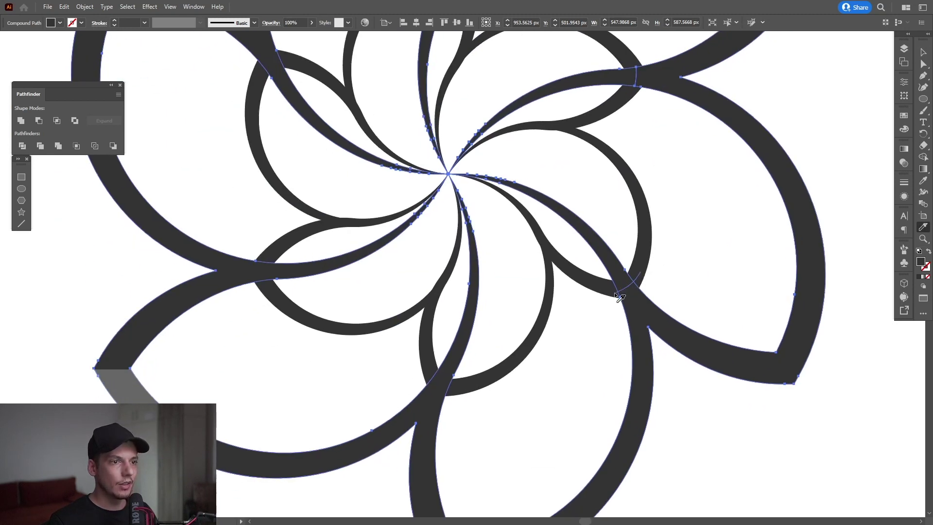
pyautogui.moveTo(437, 389); pyautogui.dragTo(426, 389)
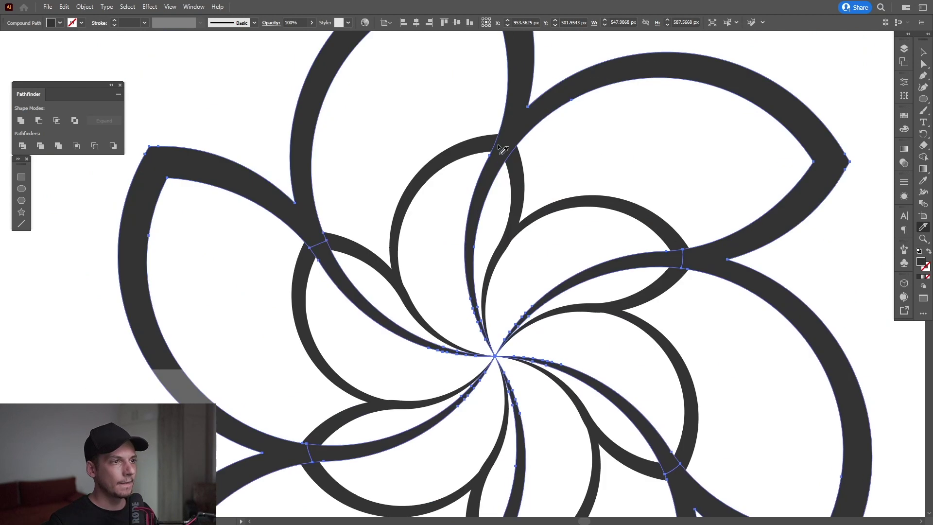
# Step: Delete the cut-off outer part of the large flower, keeping the inner arms as veins inside the small petals
pyautogui.press('v')
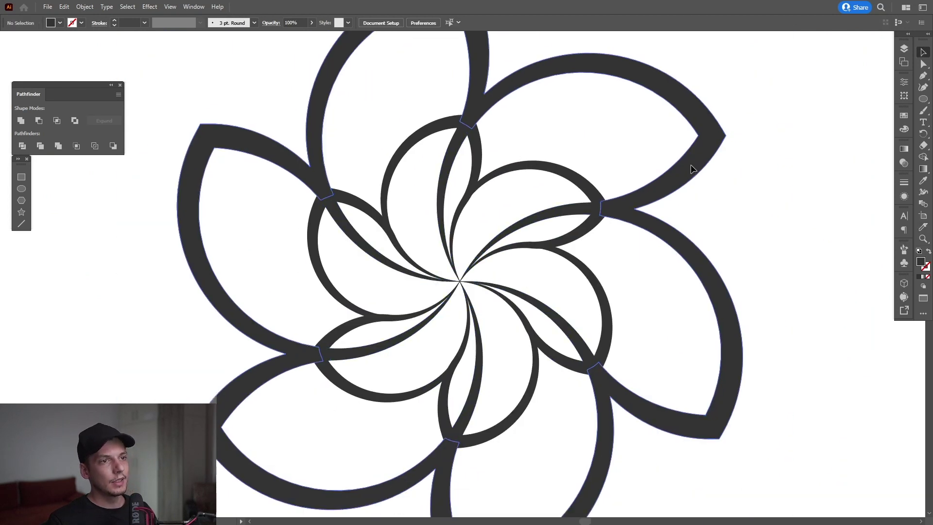
pyautogui.moveTo(695, 161); pyautogui.dragTo(747, 140)
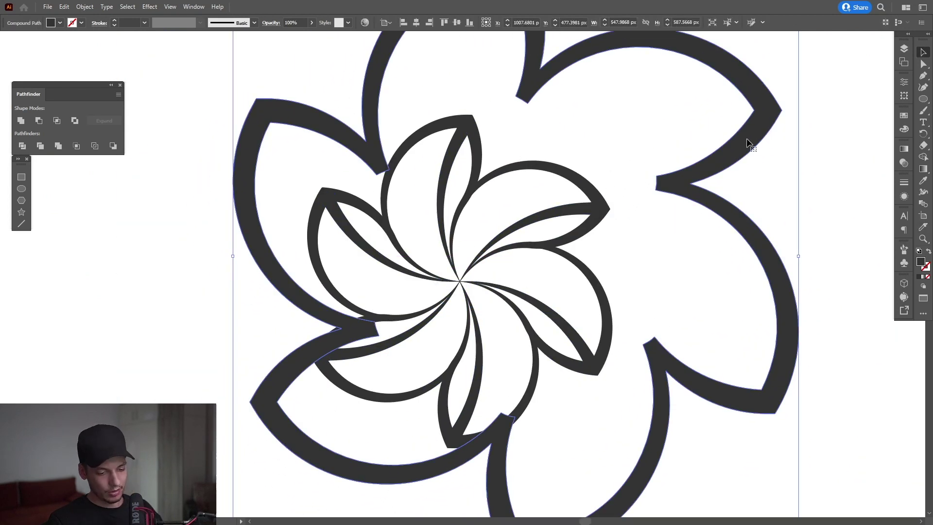
pyautogui.press('Delete')
# Step: Expand the appearance of the small flower's outline group and unite it into one shape
pyautogui.hotkey('ctrl', 'a')
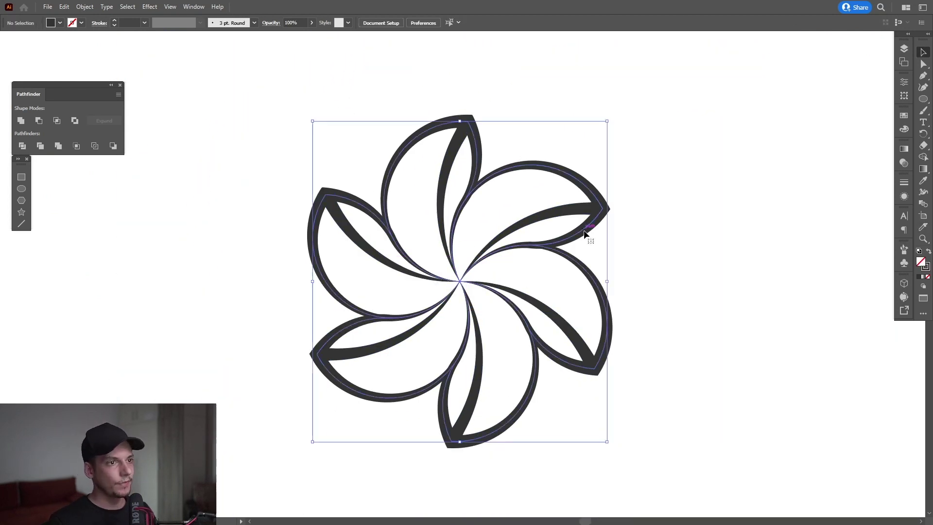
pyautogui.click(92, 8)
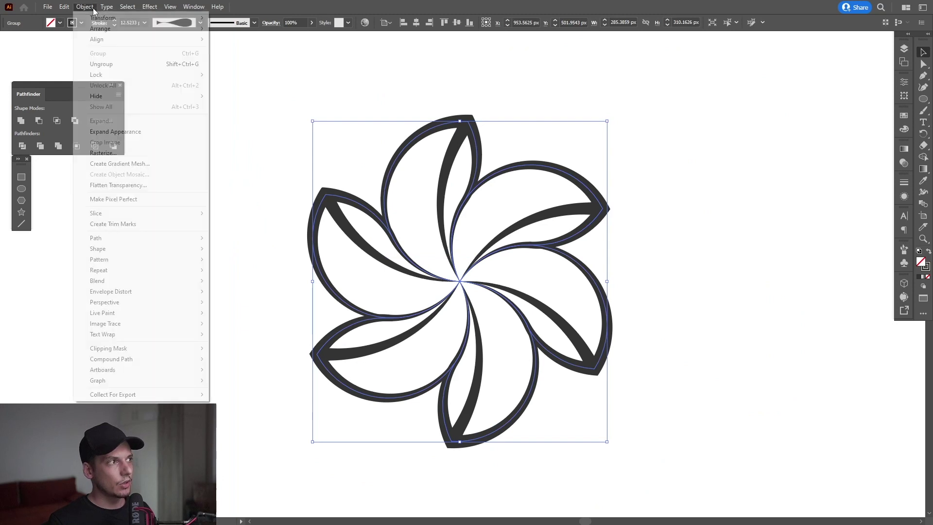
pyautogui.click(115, 131)
pyautogui.moveTo(605, 222); pyautogui.dragTo(602, 216)
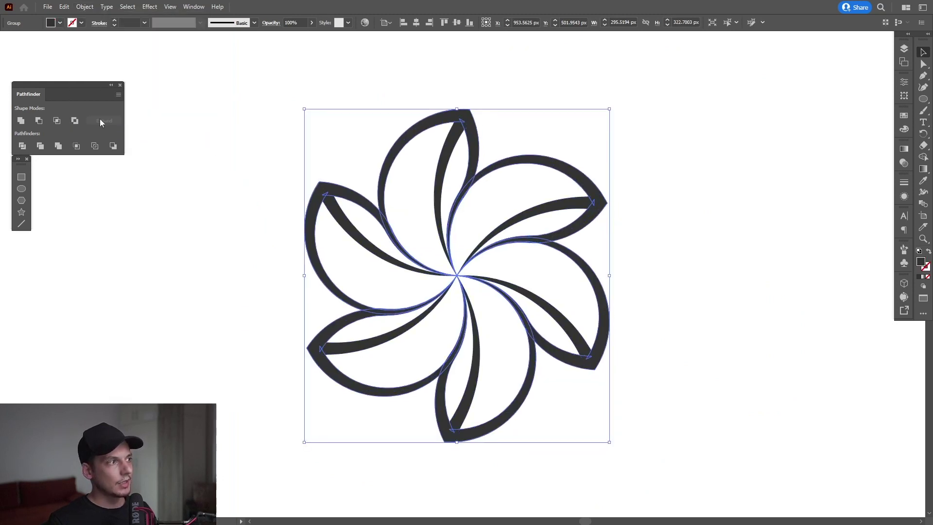
pyautogui.click(23, 121)
pyautogui.moveTo(517, 217); pyautogui.dragTo(511, 209)
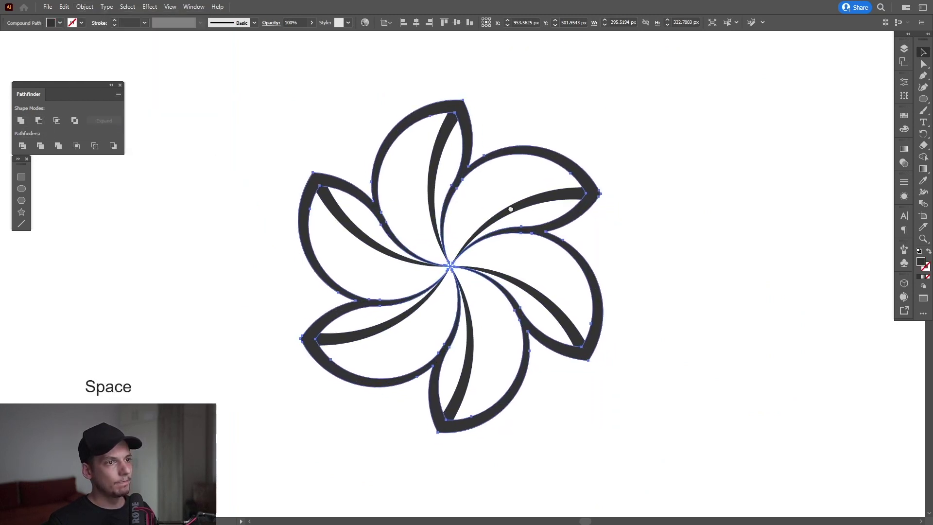
# Step: Unite the flower outline with its inner veins into one shape, and simplify its path with the curve slider near the maximum
pyautogui.moveTo(732, 277); pyautogui.dragTo(467, 147)
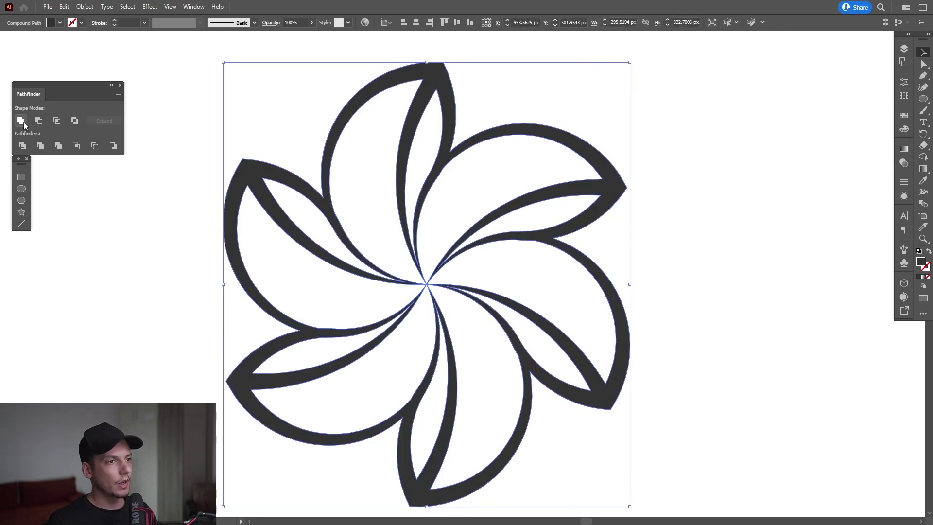
pyautogui.press('space')
pyautogui.moveTo(581, 264); pyautogui.dragTo(583, 264)
pyautogui.scroll(2, 538, 175)
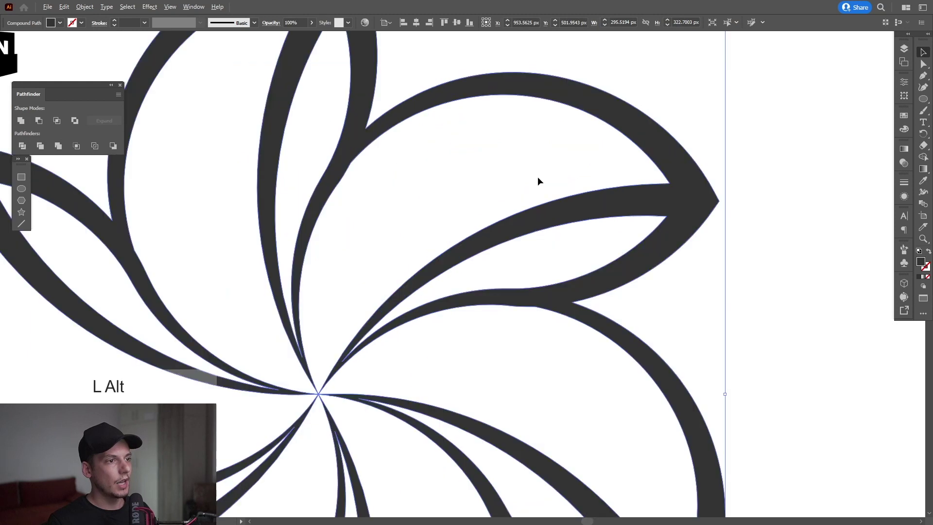
pyautogui.scroll(-1, 540, 205)
pyautogui.moveTo(548, 224); pyautogui.dragTo(556, 207)
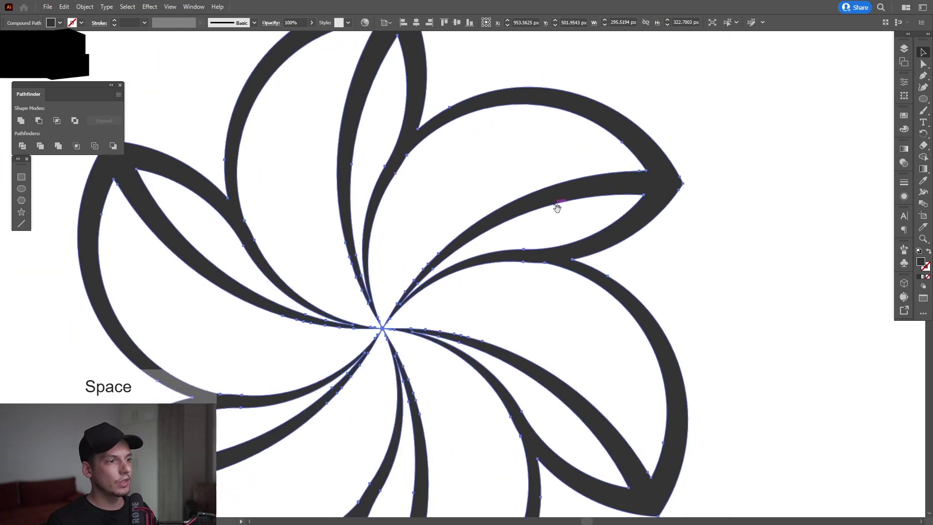
pyautogui.click(90, 8)
pyautogui.moveTo(115, 238)
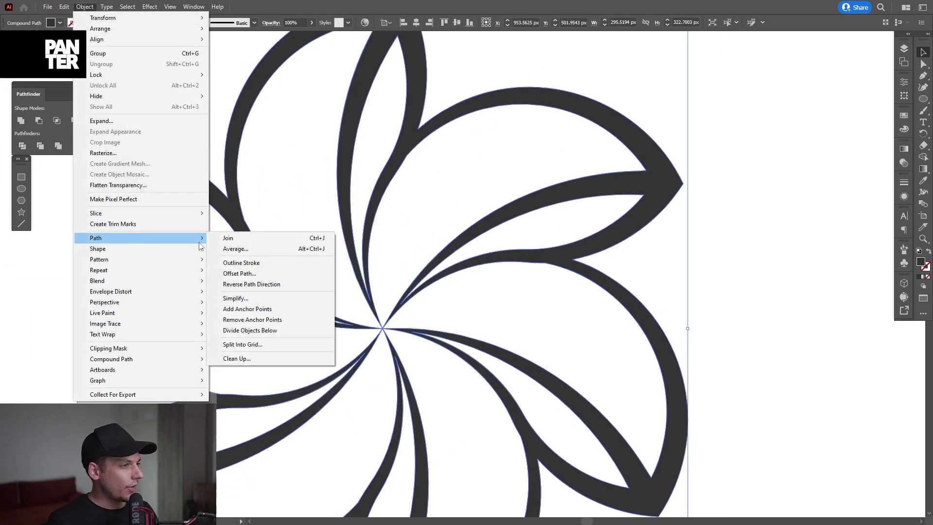
pyautogui.click(235, 298)
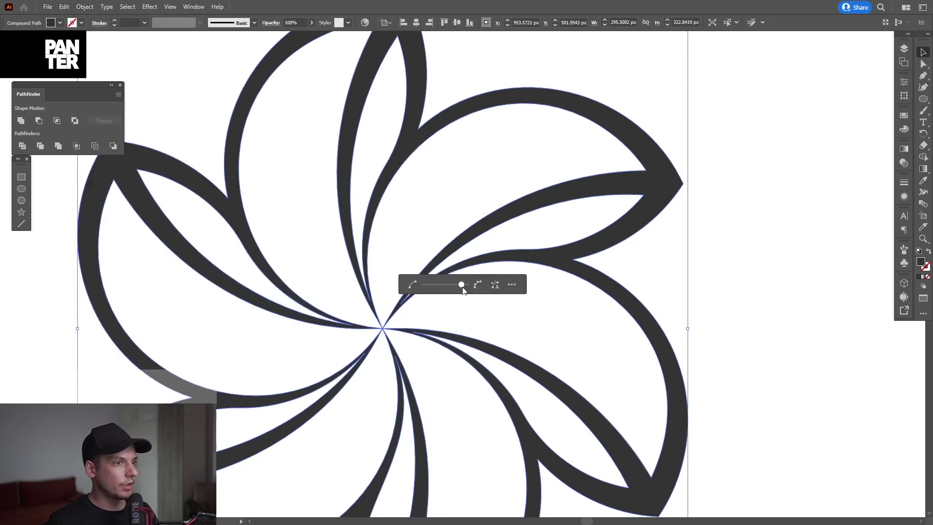
pyautogui.moveTo(463, 290); pyautogui.dragTo(466, 288)
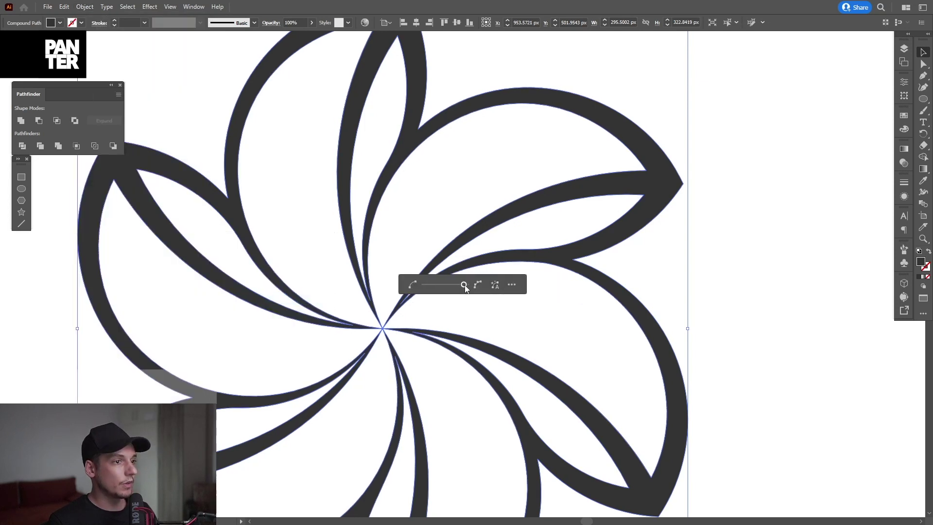
pyautogui.moveTo(757, 263); pyautogui.dragTo(627, 306)
# Step: Round the two inner corner points at each of the six petal tips to a radius of about 5.1 px
pyautogui.press('space')
pyautogui.moveTo(517, 337); pyautogui.dragTo(547, 391)
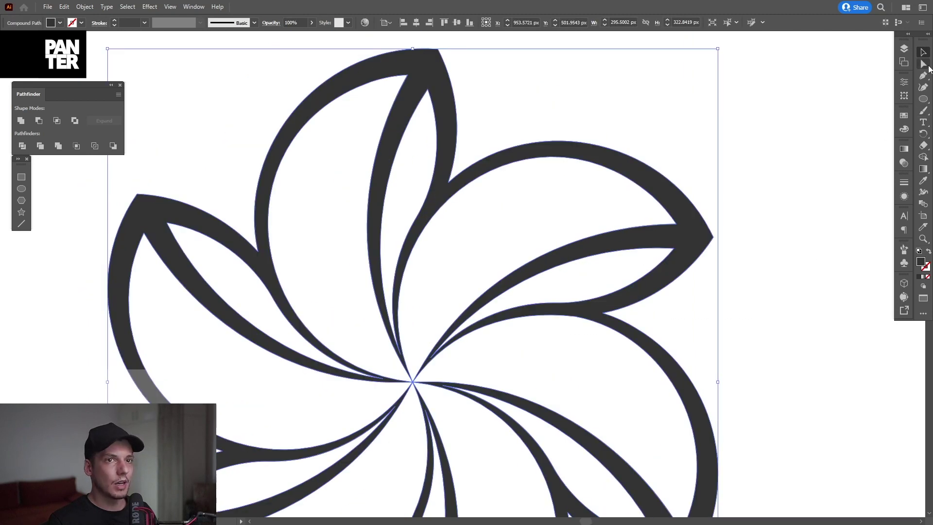
pyautogui.click(926, 66)
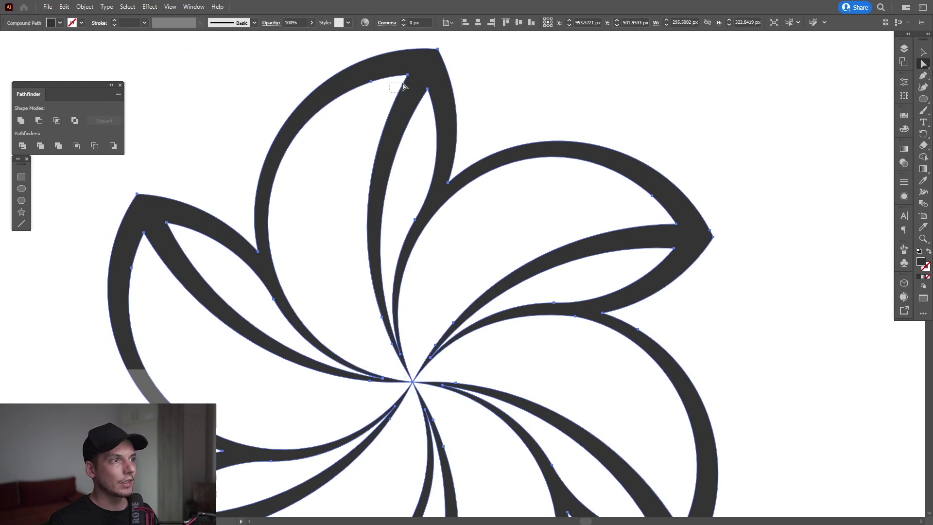
pyautogui.moveTo(435, 70); pyautogui.dragTo(436, 71)
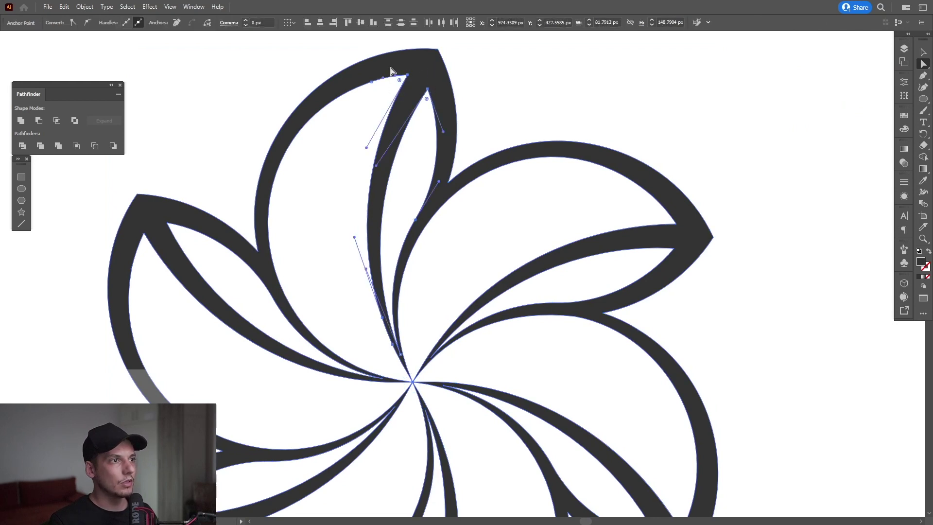
pyautogui.scroll(3, 437, 73)
pyautogui.scroll(-5, 462, 101)
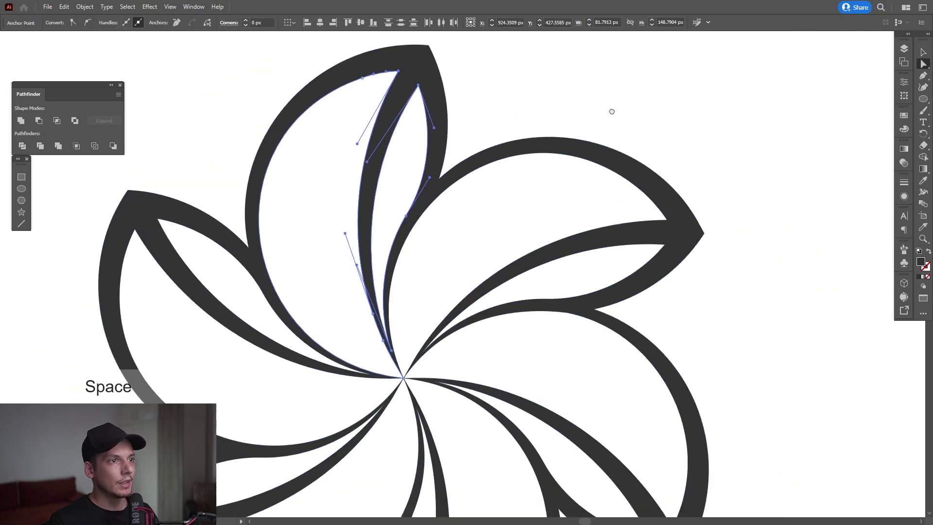
pyautogui.moveTo(610, 110); pyautogui.dragTo(573, 90)
pyautogui.moveTo(599, 183); pyautogui.dragTo(627, 233)
pyautogui.moveTo(633, 267); pyautogui.dragTo(652, 111)
pyautogui.moveTo(553, 306); pyautogui.dragTo(603, 319)
pyautogui.moveTo(306, 447); pyautogui.dragTo(340, 474)
pyautogui.moveTo(340, 474); pyautogui.dragTo(579, 422)
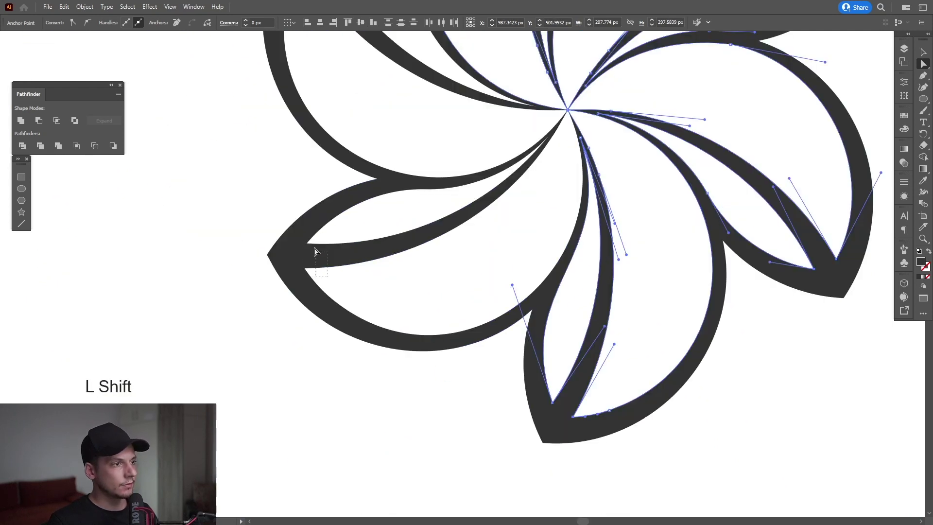
pyautogui.moveTo(298, 237); pyautogui.dragTo(314, 275)
pyautogui.moveTo(321, 146); pyautogui.dragTo(333, 393)
pyautogui.moveTo(335, 196); pyautogui.dragTo(309, 216)
pyautogui.moveTo(340, 214); pyautogui.dragTo(224, 227)
pyautogui.scroll(1, 750, 214)
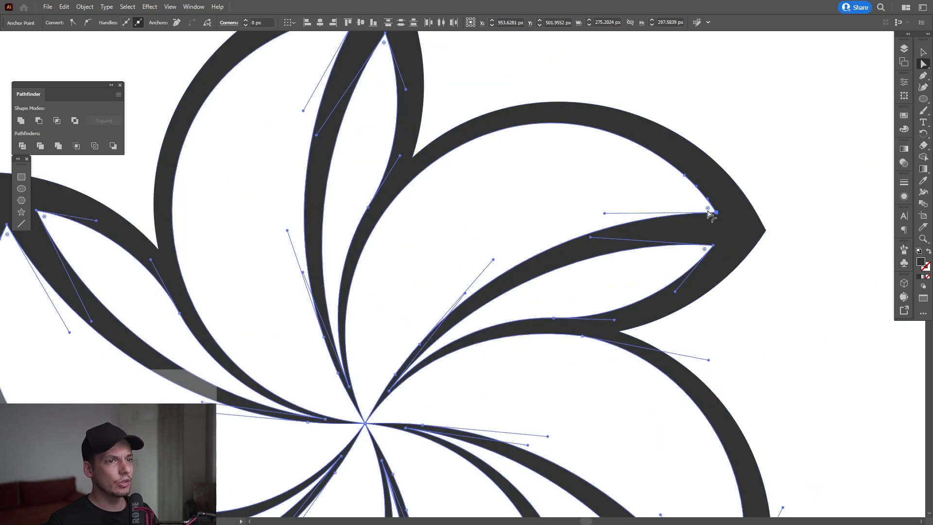
pyautogui.keyDown('shift'); pyautogui.click(713, 246); pyautogui.keyUp('shift')
pyautogui.keyDown('shift'); pyautogui.click(716, 212); pyautogui.keyUp('shift')
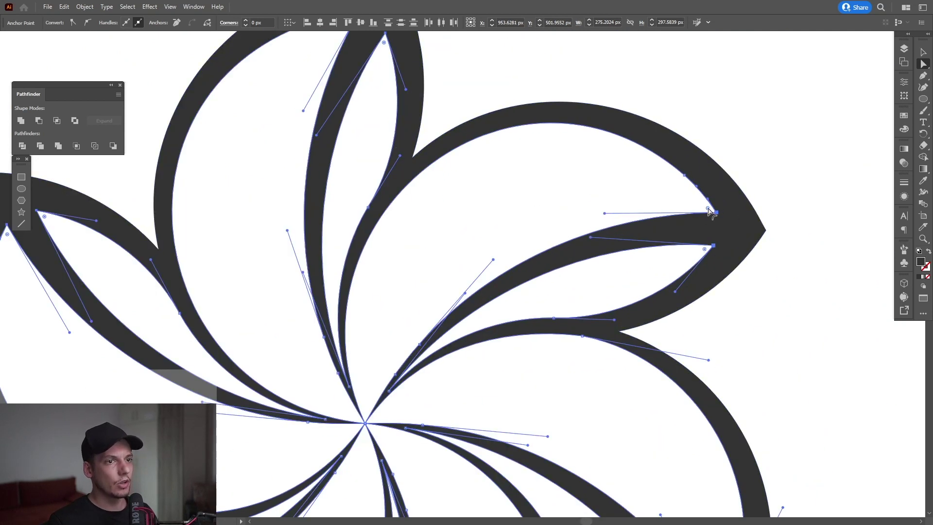
pyautogui.moveTo(709, 210); pyautogui.dragTo(546, 225)
pyautogui.moveTo(626, 280); pyautogui.dragTo(612, 268)
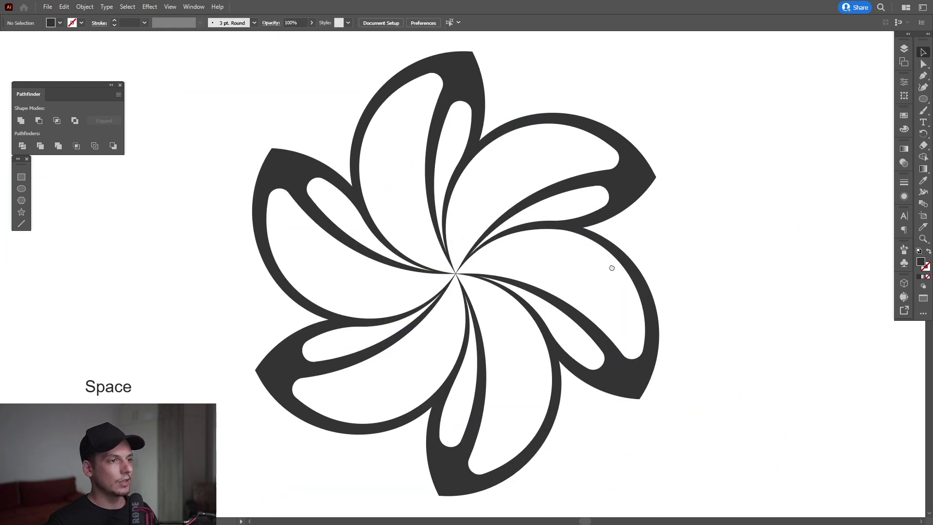
# Step: Duplicate the finished flower horizontally beside the original
pyautogui.press('z')
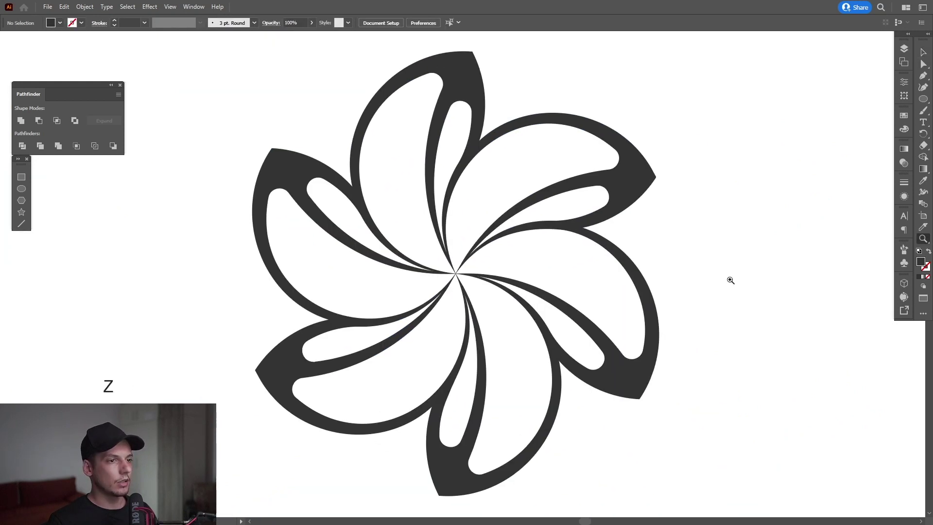
pyautogui.moveTo(705, 277); pyautogui.dragTo(690, 277)
pyautogui.press('v')
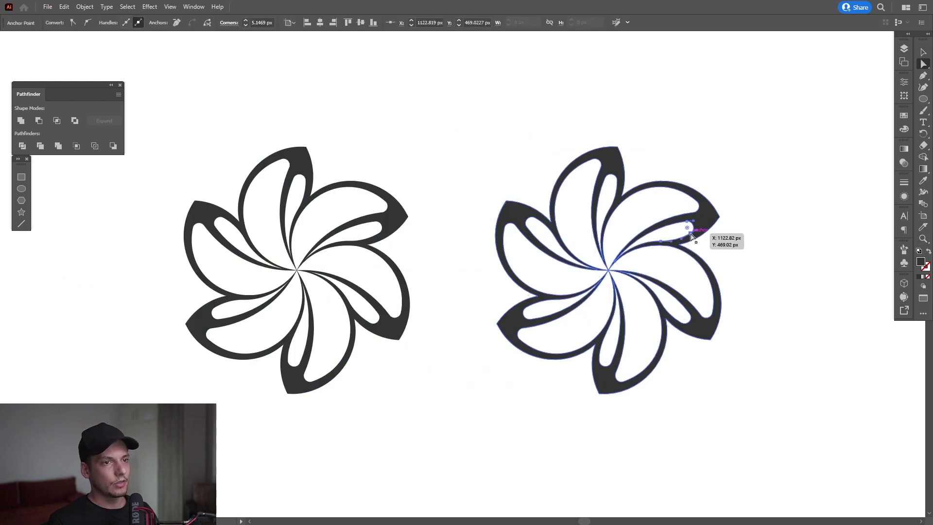
# Step: Delete the narrow inner cutout in each of the six petals of the duplicate flower, filling those areas solid
pyautogui.press('Delete')
pyautogui.click(614, 178)
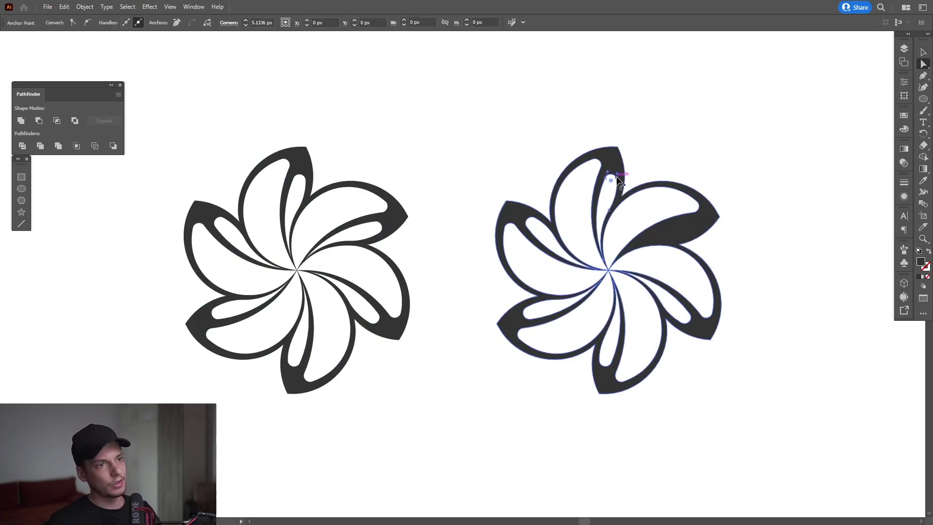
pyautogui.press('Delete')
pyautogui.press('Delete')
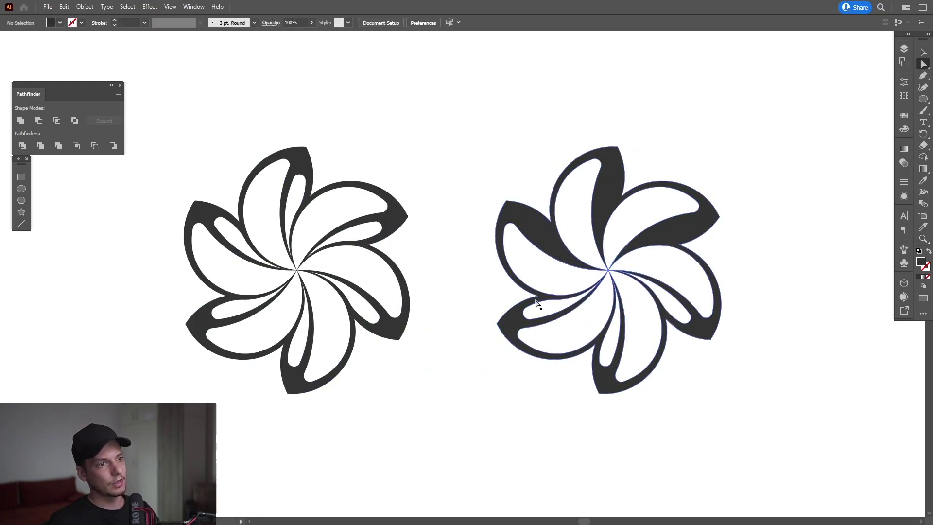
pyautogui.click(537, 304)
pyautogui.press('Delete')
pyautogui.click(614, 340)
pyautogui.press('Delete')
pyautogui.click(687, 311)
pyautogui.press('Delete')
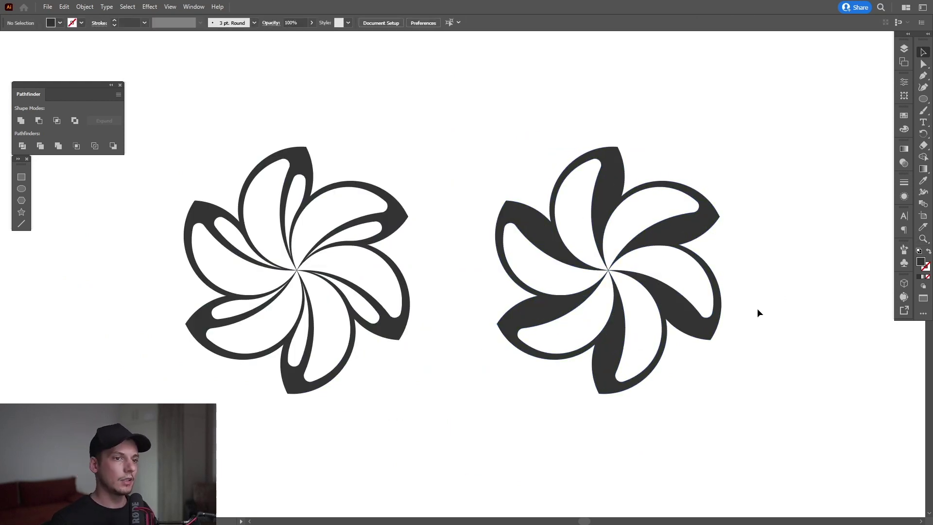